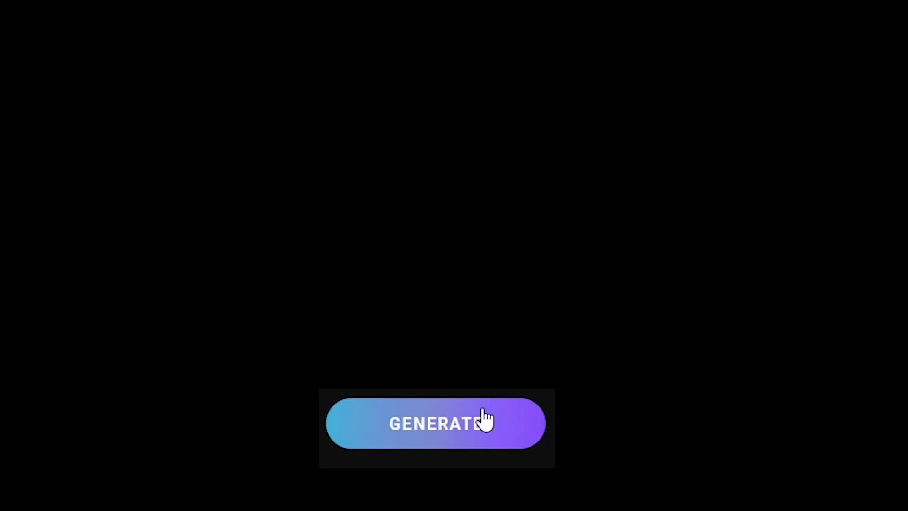
Step: Browse Cutout.Pro's tools and open PromeAI from the banner's Try Now button
left_click(482, 411)
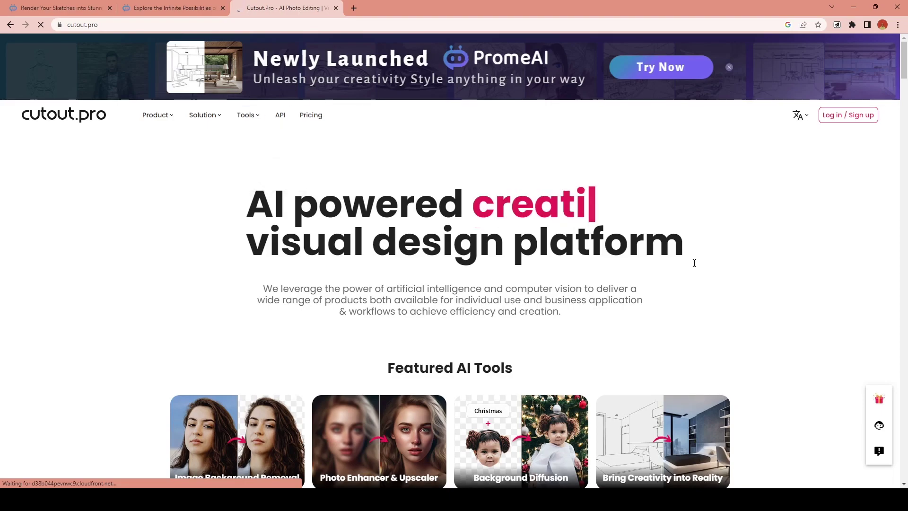
scroll(789, 282, "down", 2)
scroll(788, 282, "down", 2)
scroll(788, 282, "down", 6)
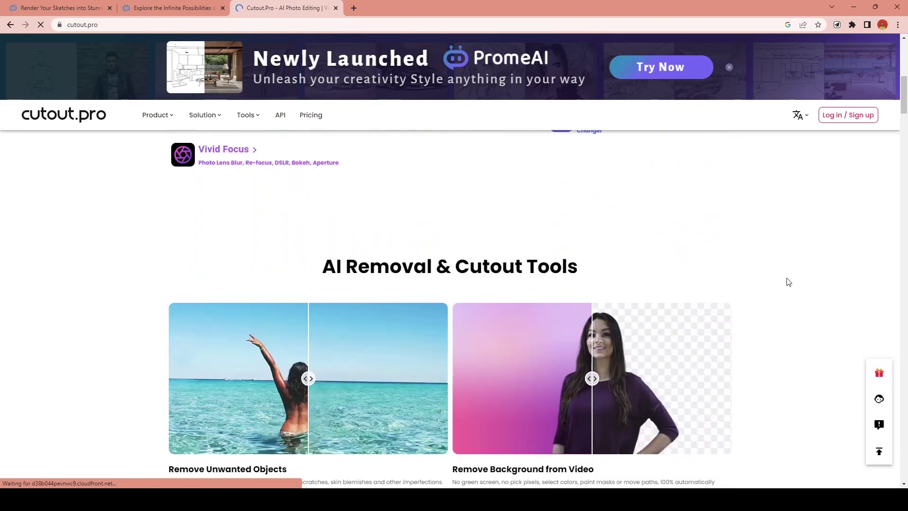
scroll(779, 285, "down", 2)
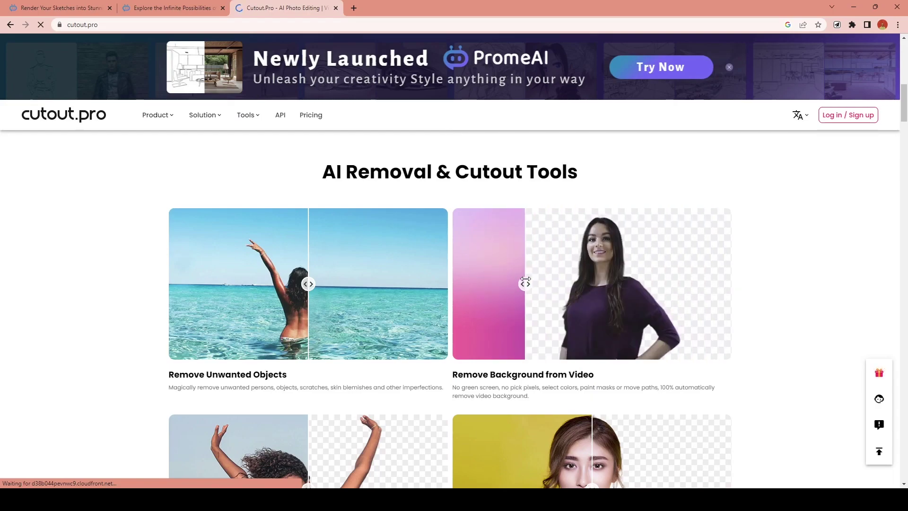
scroll(280, 295, "down", 5)
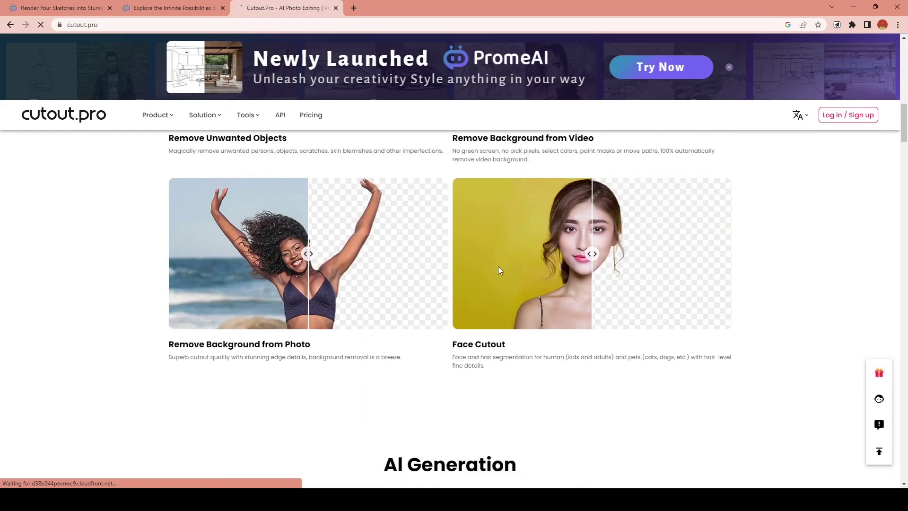
scroll(499, 269, "up", 5)
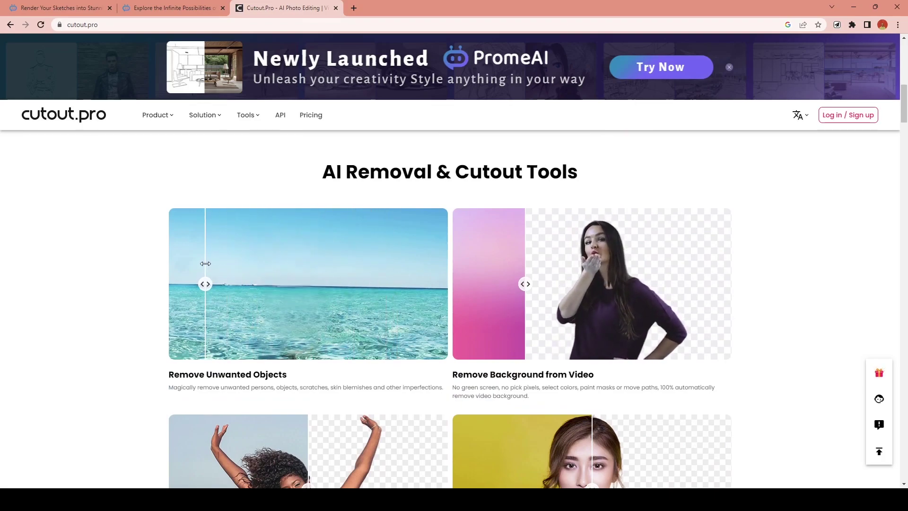
left_click(622, 75)
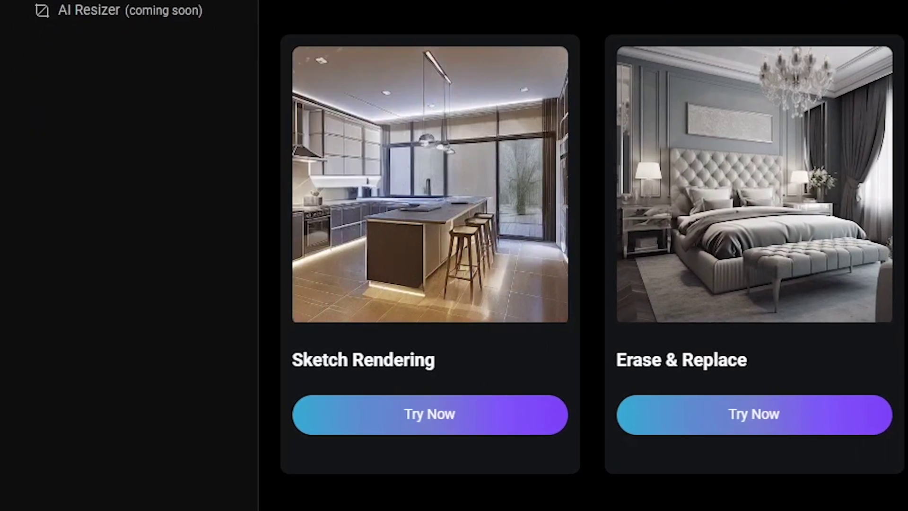
Step: Open Sketch Rendering and upload the example apartment-building sketch
left_click(409, 415)
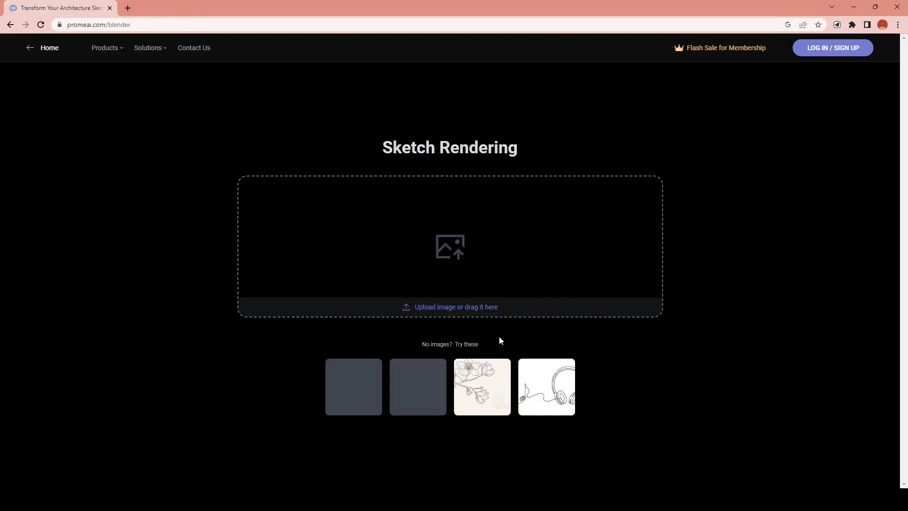
mouse_move(530, 374)
left_mouse_down()
mouse_move(514, 386)
mouse_move(473, 244)
mouse_move(405, 208)
mouse_move(438, 217)
left_mouse_up()
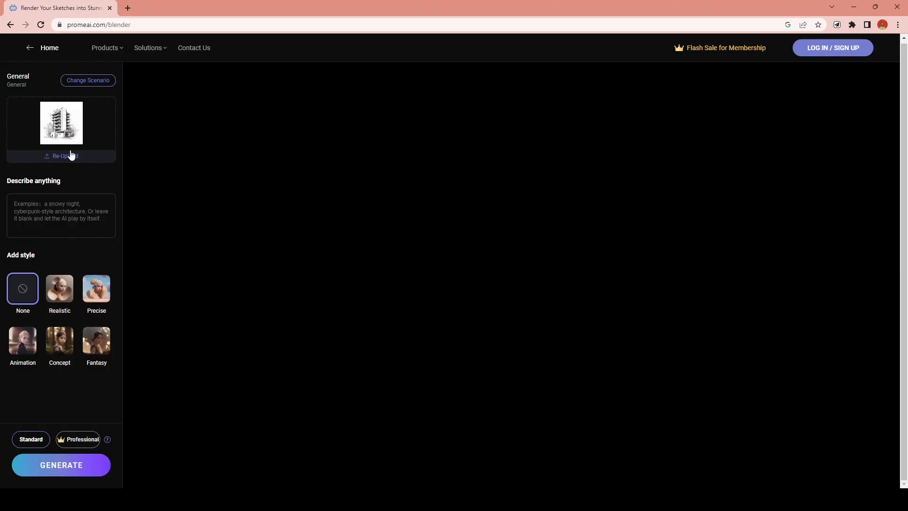
Step: Render the building sketch, compare it with the original, and enter the 'timber building design…golden hour view' prompt
left_click(84, 462)
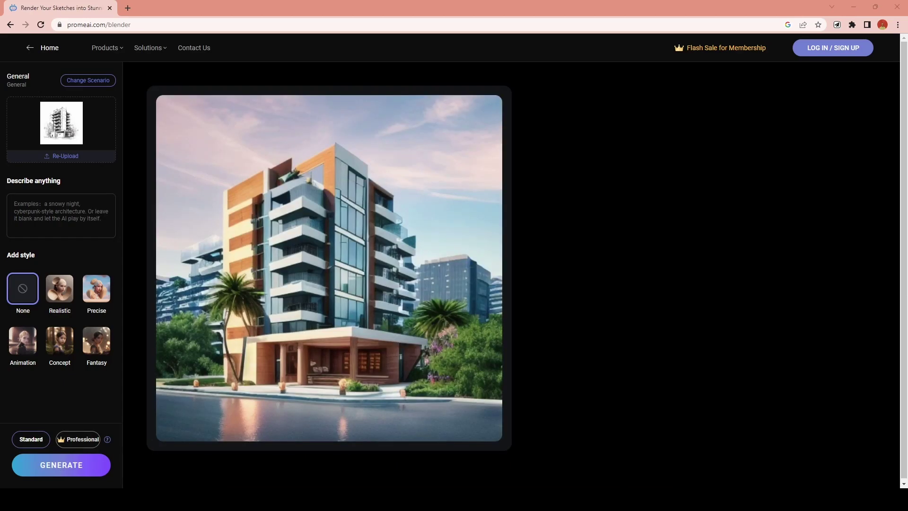
left_click_drag(487, 425, 495, 427)
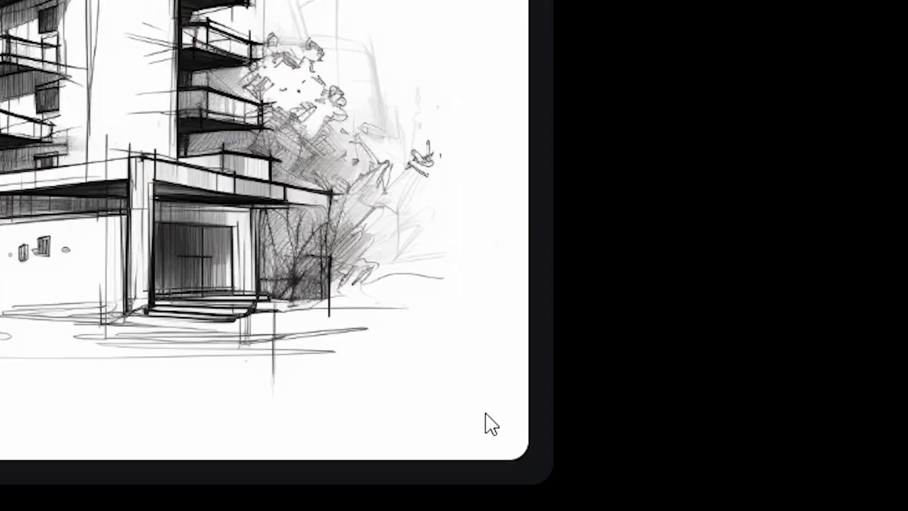
left_click(489, 424)
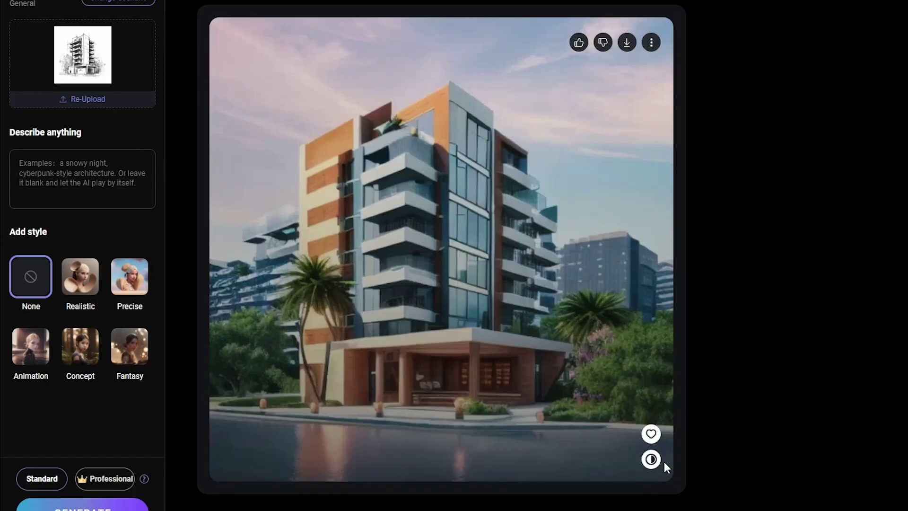
left_click_drag(651, 460, 663, 463)
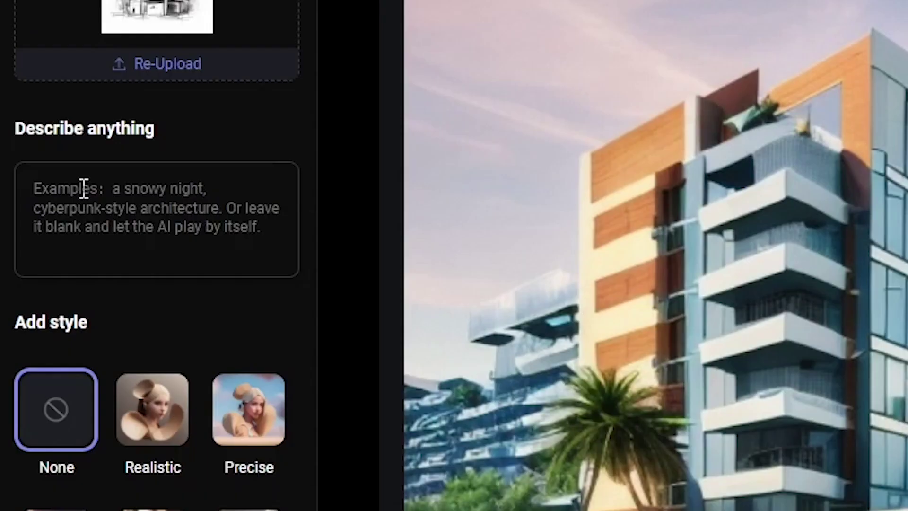
left_click(34, 204)
type("timber bu")
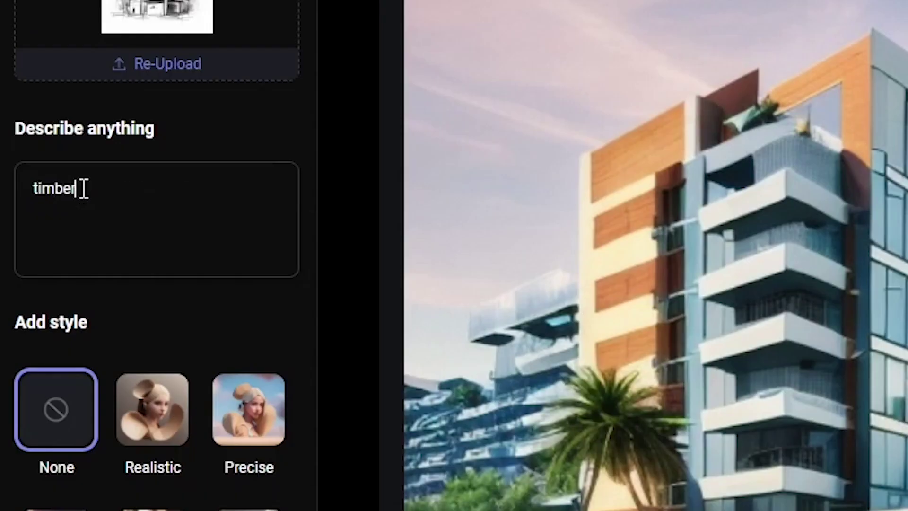
type("ilding design")
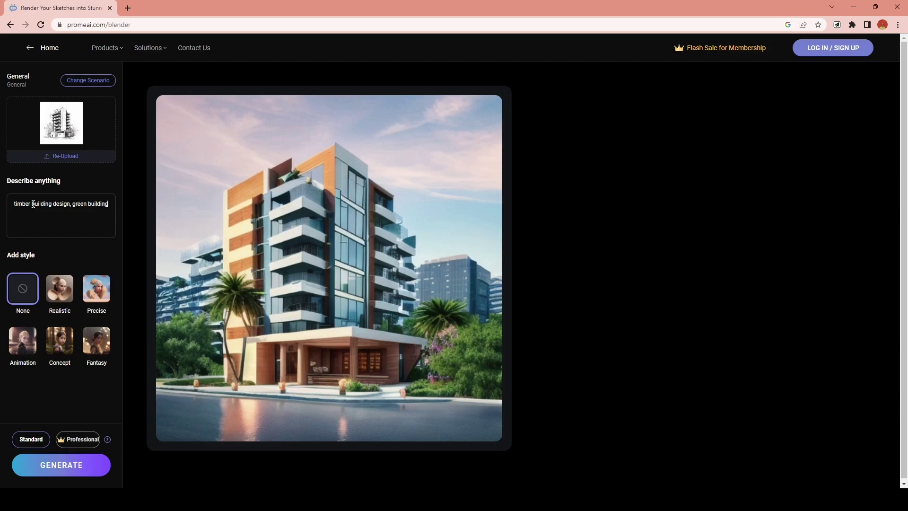
type(", green building, city center, peo")
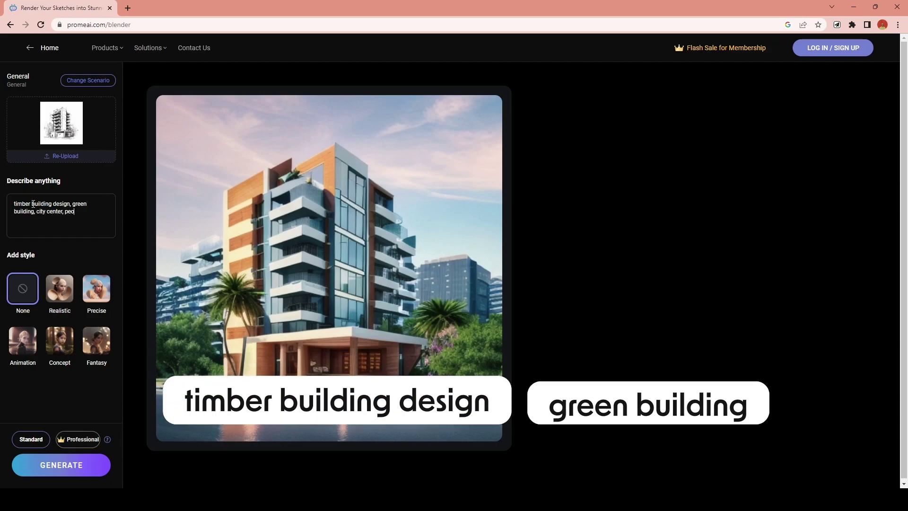
type("ple walking")
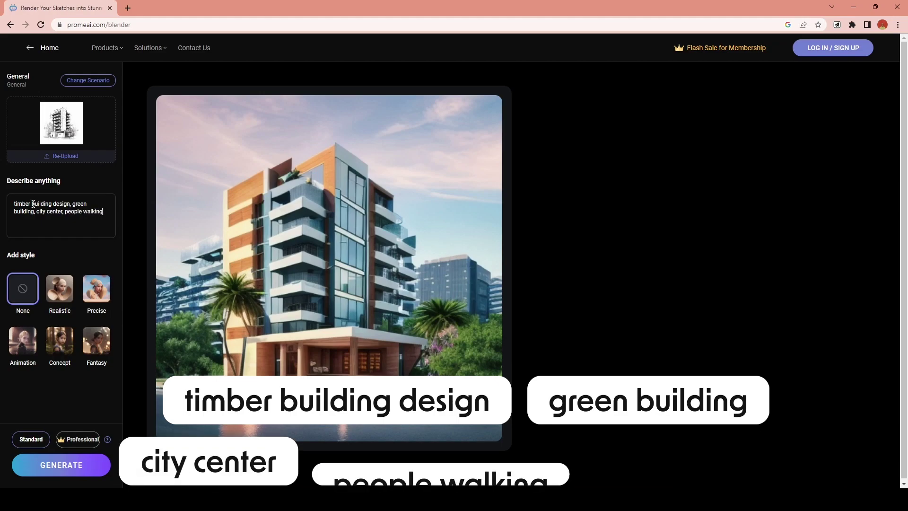
type(", golden hour view")
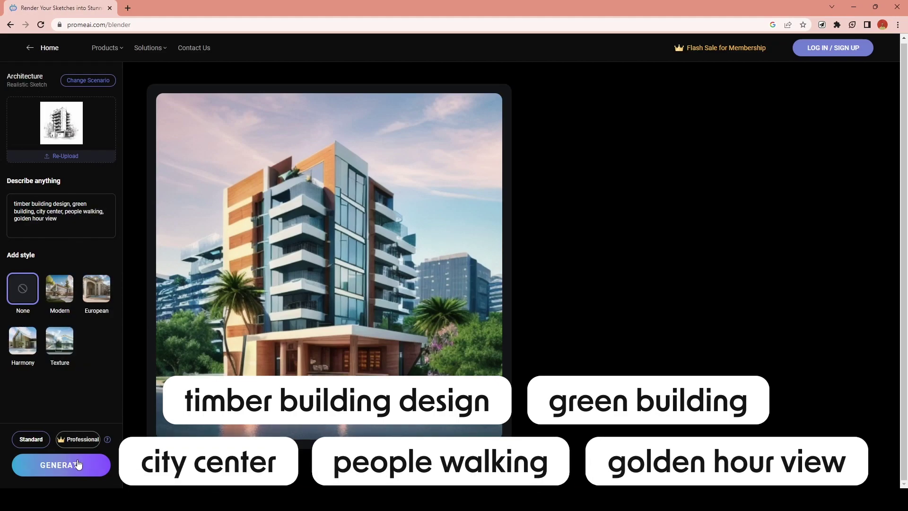
Step: Generate timber-building renders with the new prompt, including one in Modern style
left_click(71, 464)
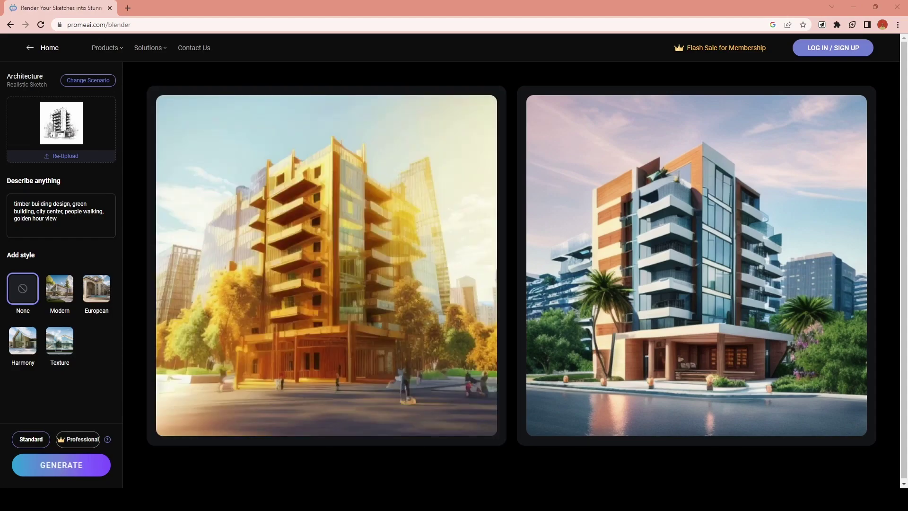
left_click(82, 470)
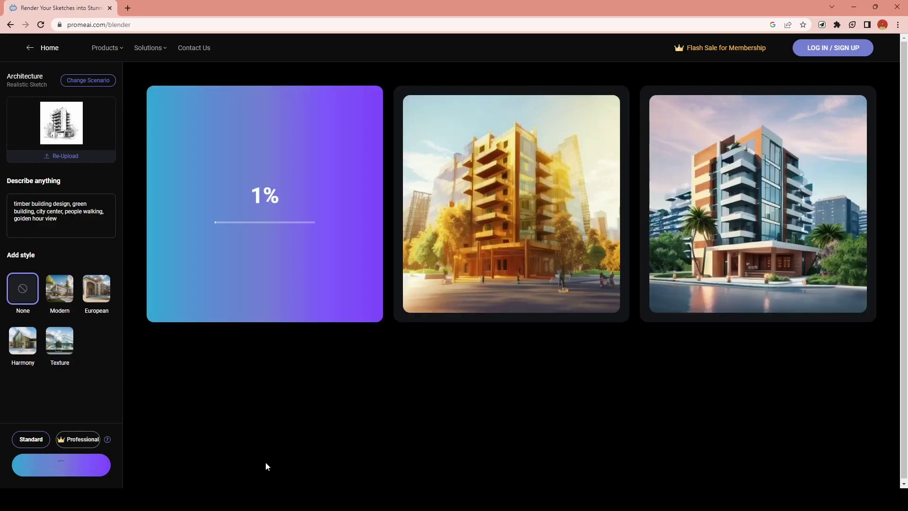
left_click(60, 289)
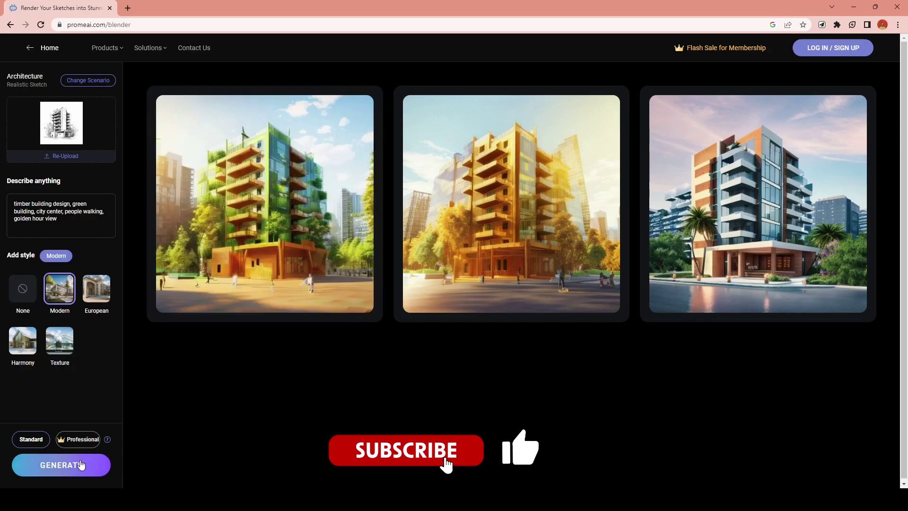
left_click(81, 461)
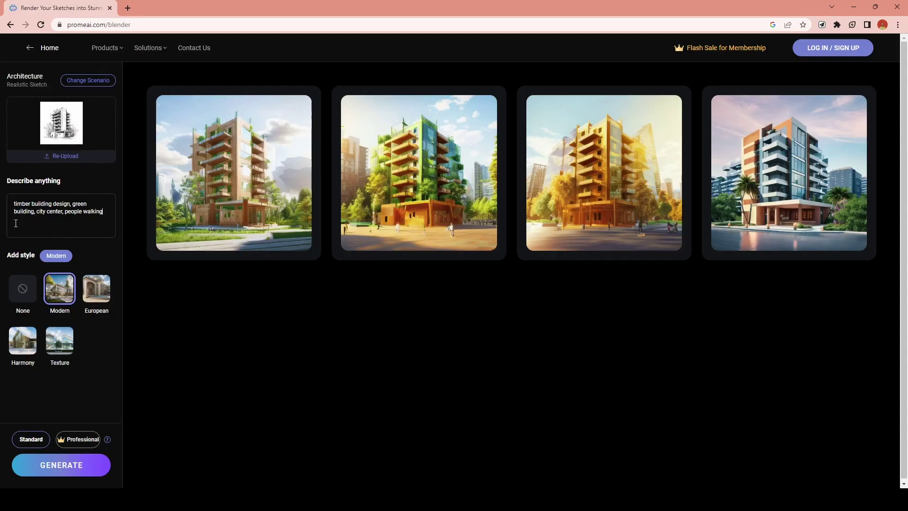
Step: Generate a Texture-style render instead and move on to the Interior scenario options
left_click(87, 466)
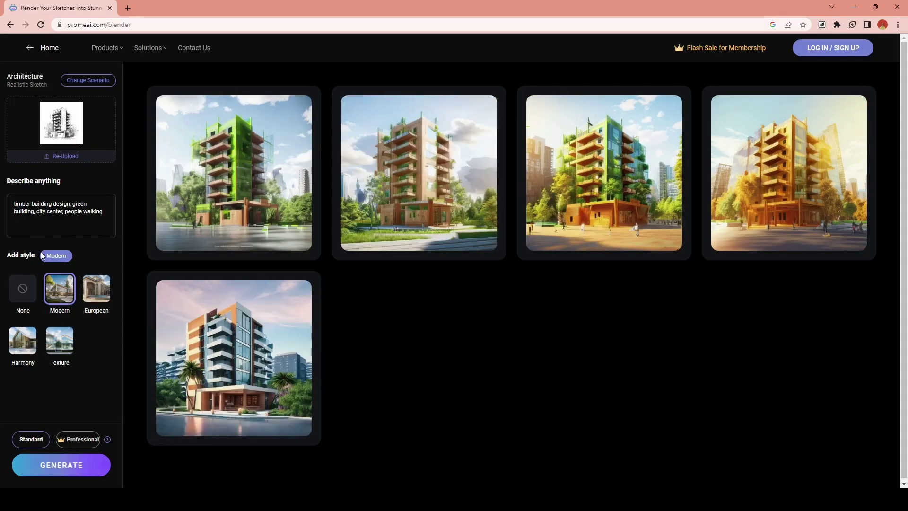
left_click(59, 341)
left_click(68, 457)
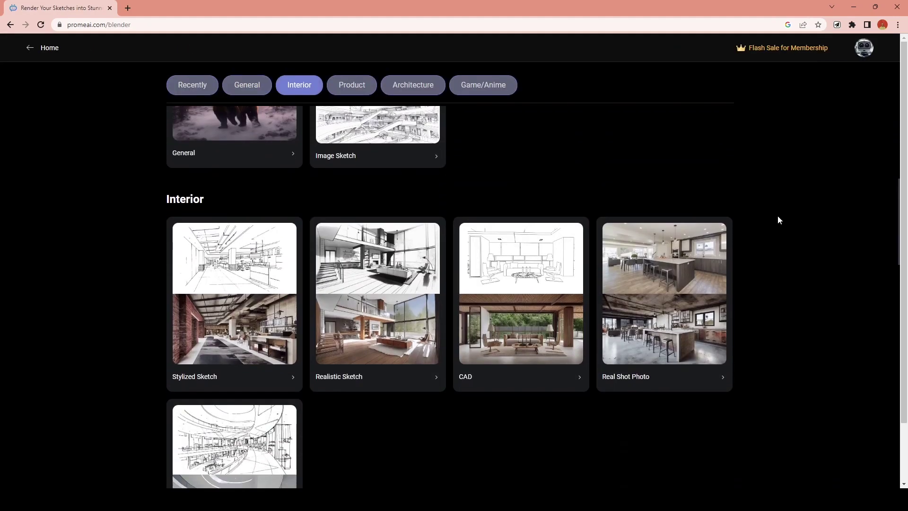
scroll(779, 220, "down", 2)
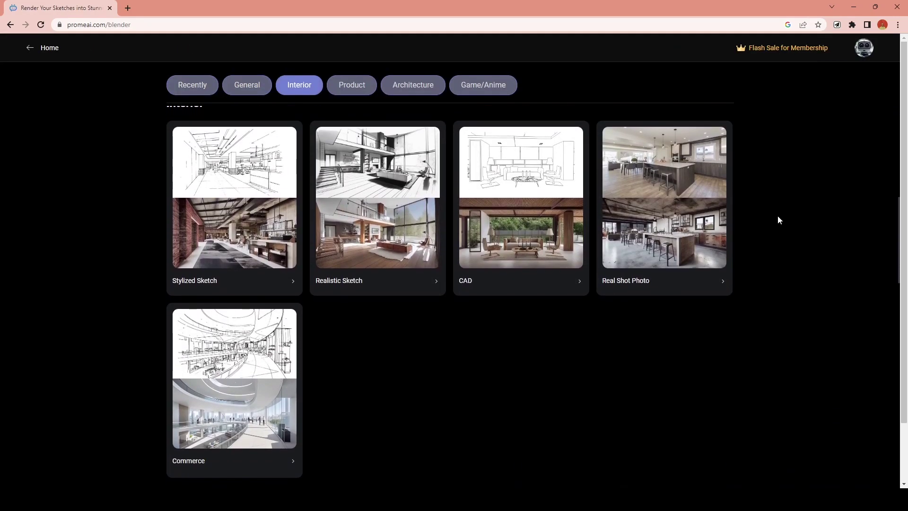
Step: Pick Stylized Sketch and generate renders for 'wooden kitchen layout, skylight window, garden view'
left_click(215, 242)
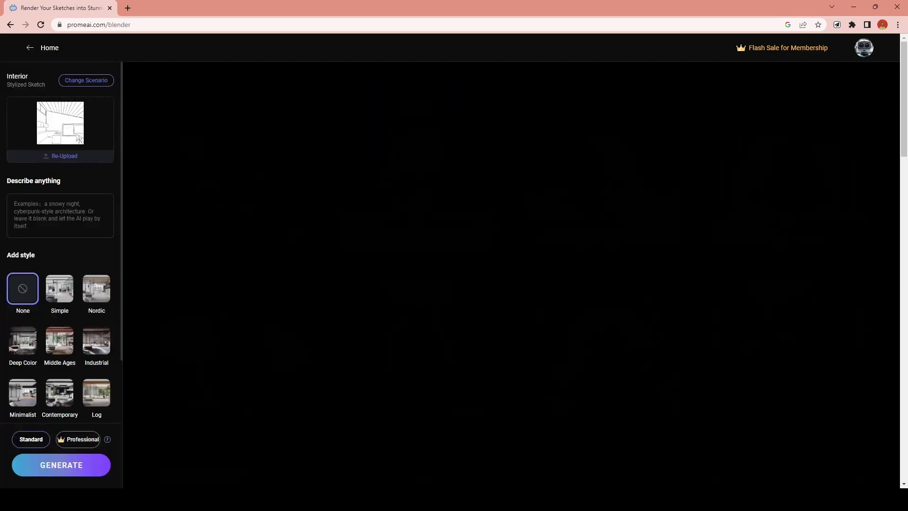
left_click(54, 222)
type("wooden kitche")
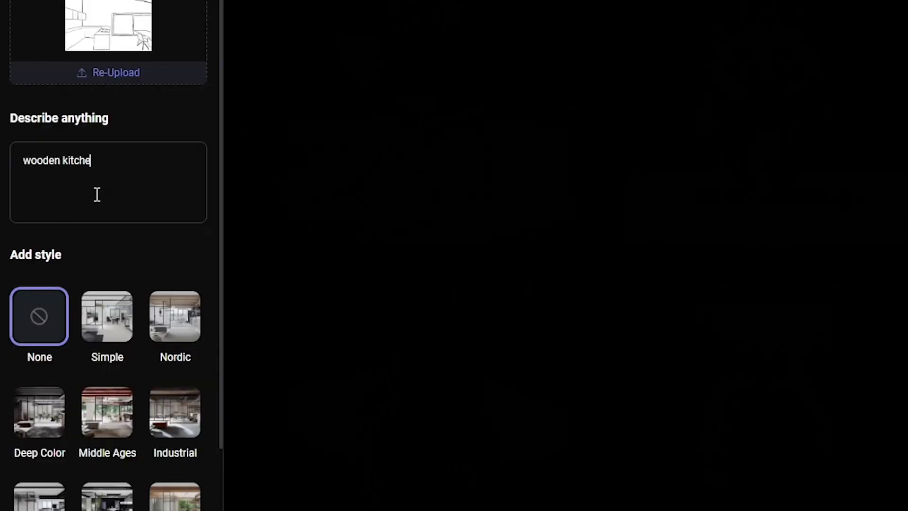
type("n layout, skylight window,")
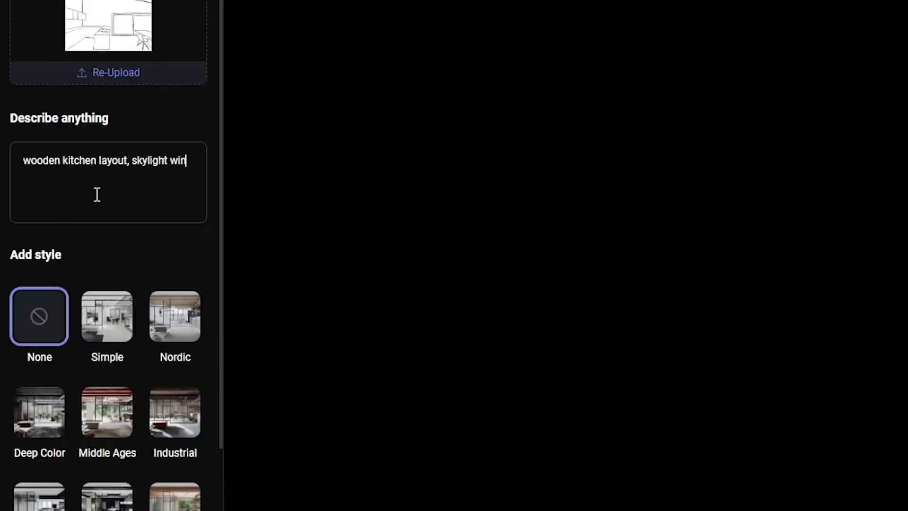
type(" garden view")
left_click(83, 468)
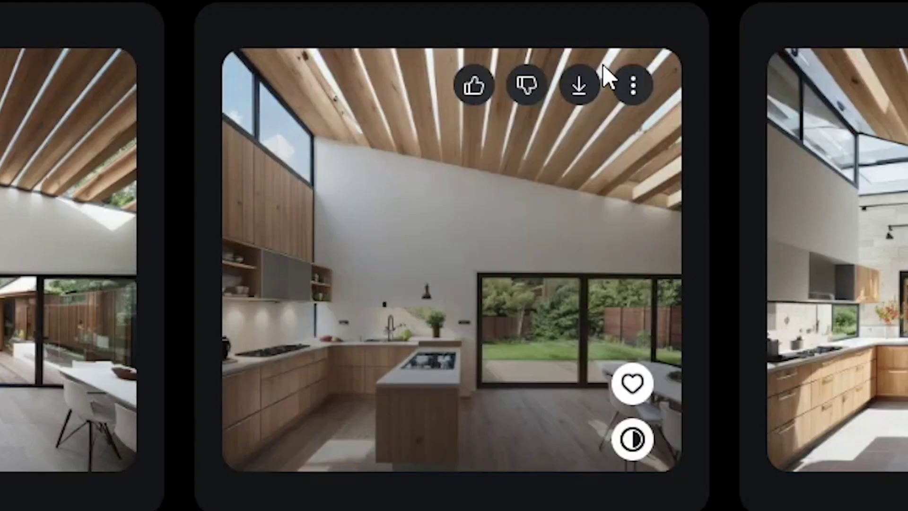
Step: Check the second kitchen render's download options and bring up its further-actions list
left_click(565, 92)
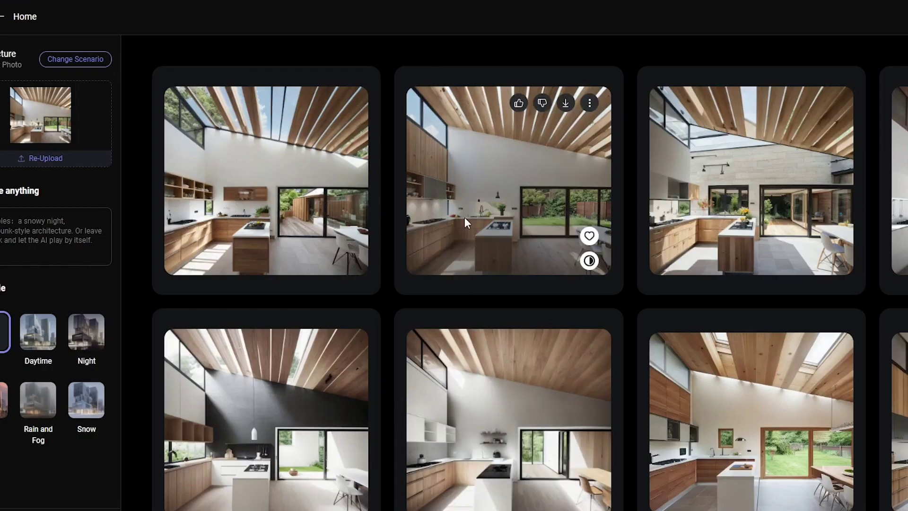
left_click(560, 108)
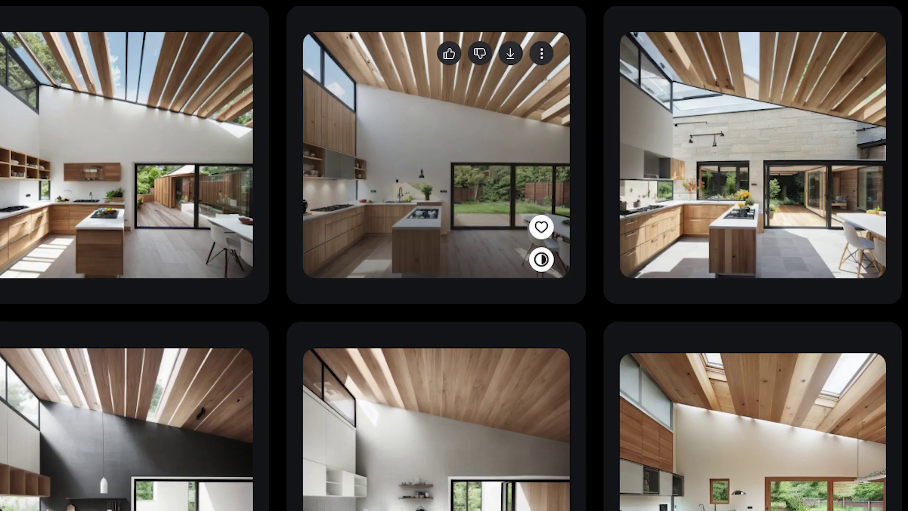
left_click(541, 52)
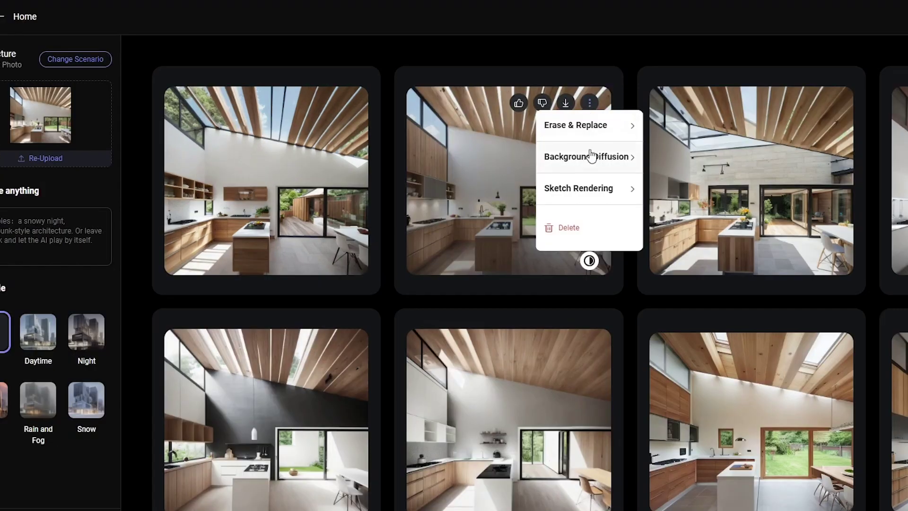
Step: Erase the kitchen ceiling in Erase & Replace and regenerate it as 'timber roof'
left_click(487, 131)
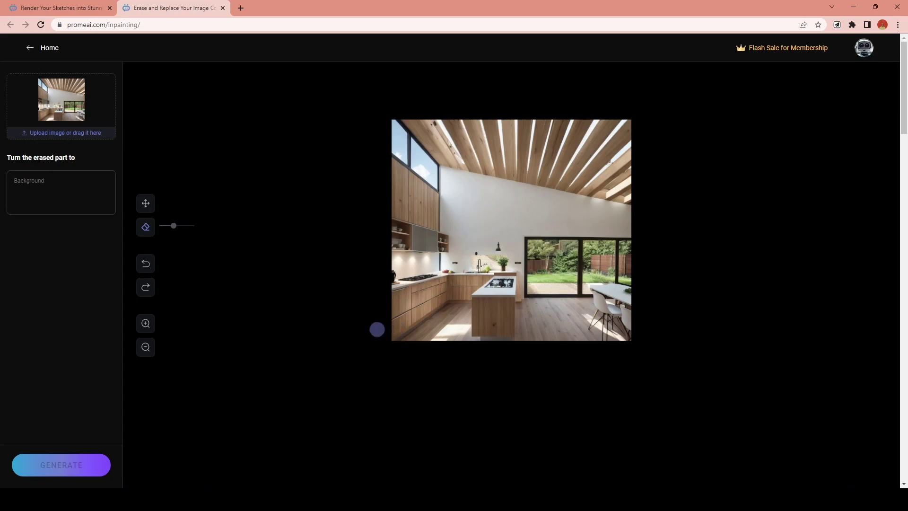
left_click(145, 323)
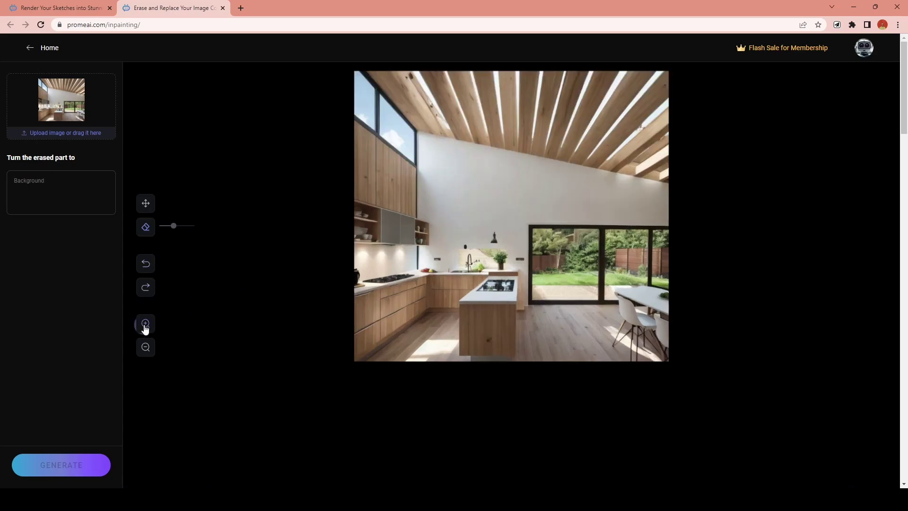
left_click(146, 324)
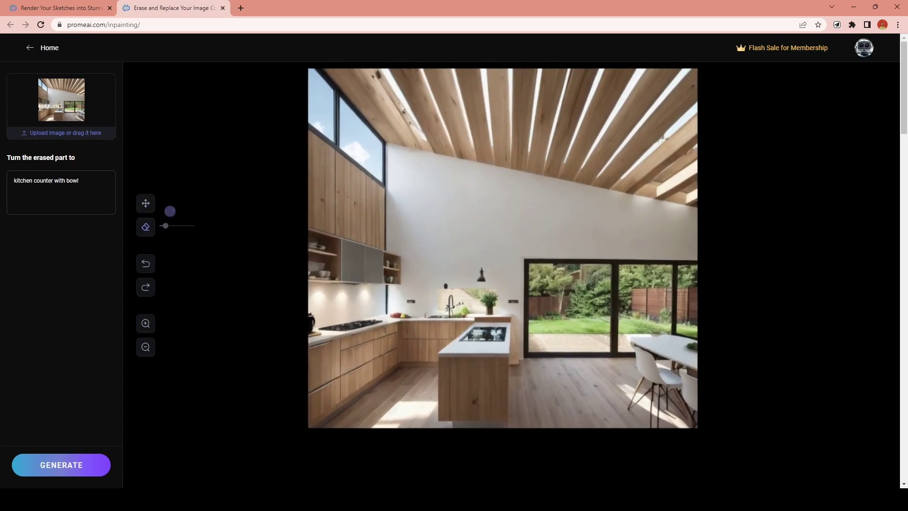
mouse_move(373, 74)
left_mouse_down()
mouse_move(633, 182)
mouse_move(676, 95)
mouse_move(544, 133)
left_mouse_up()
key("ctrl+a")
type("timber roof")
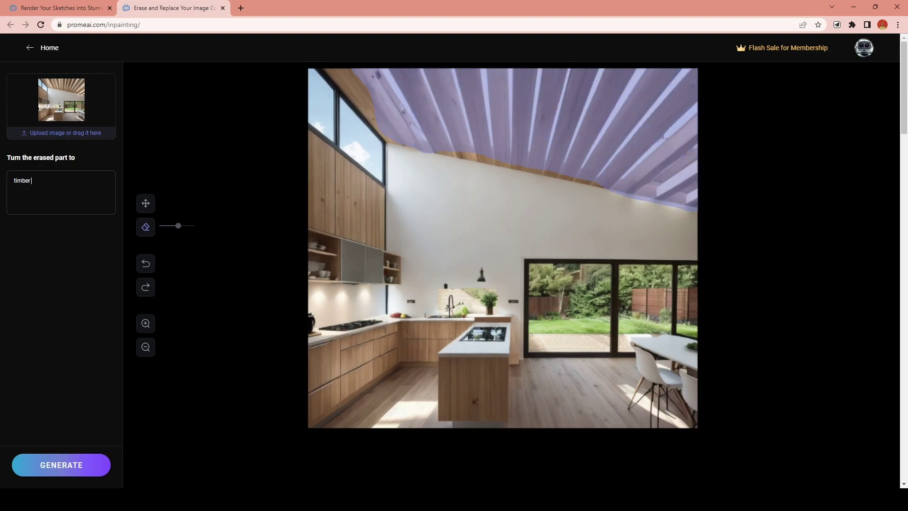
left_click(68, 461)
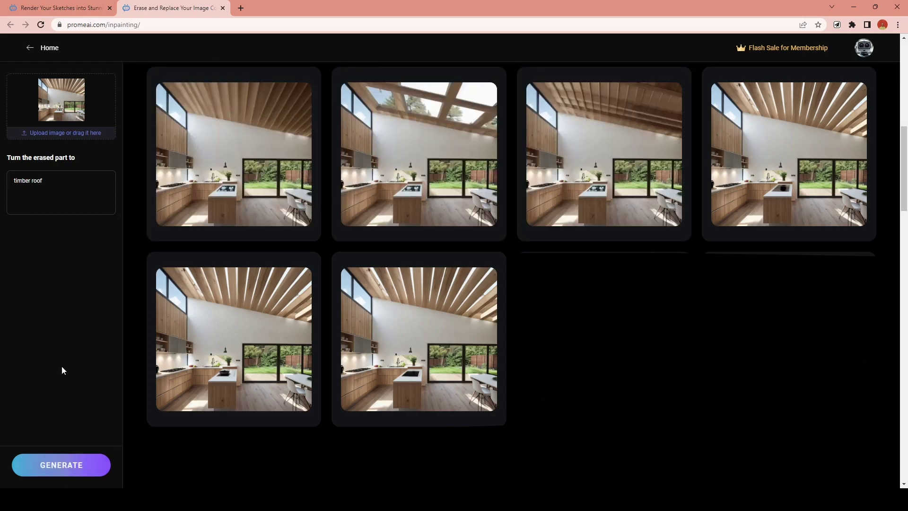
Step: Change the replacement prompt to 'solid timber roof' and regenerate the ceiling
left_click(14, 181)
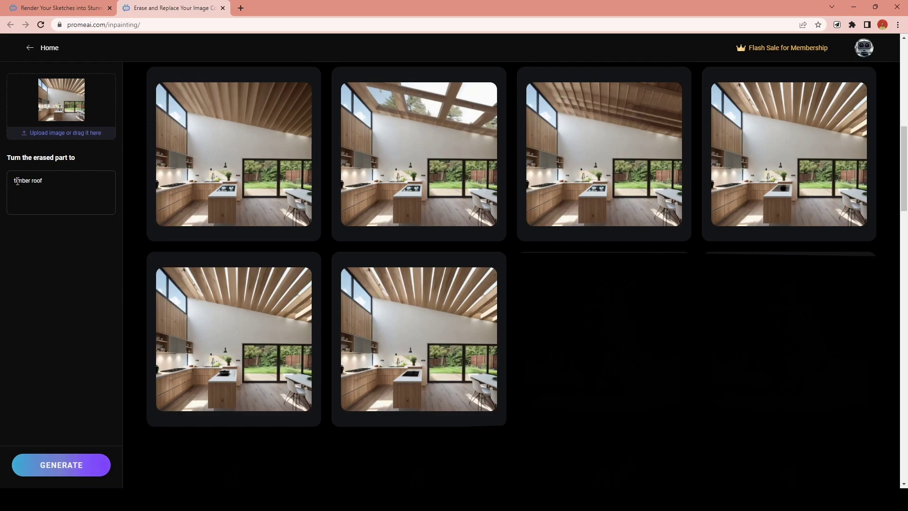
type("solid")
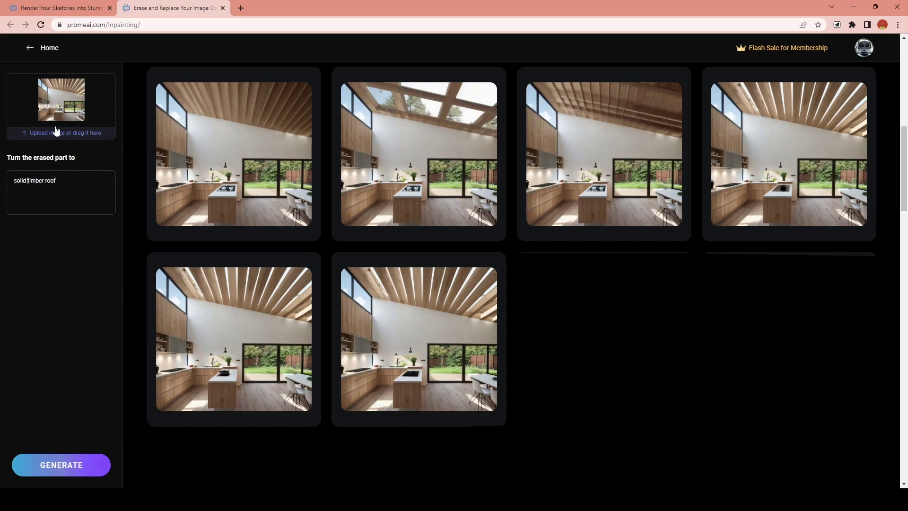
left_click(76, 465)
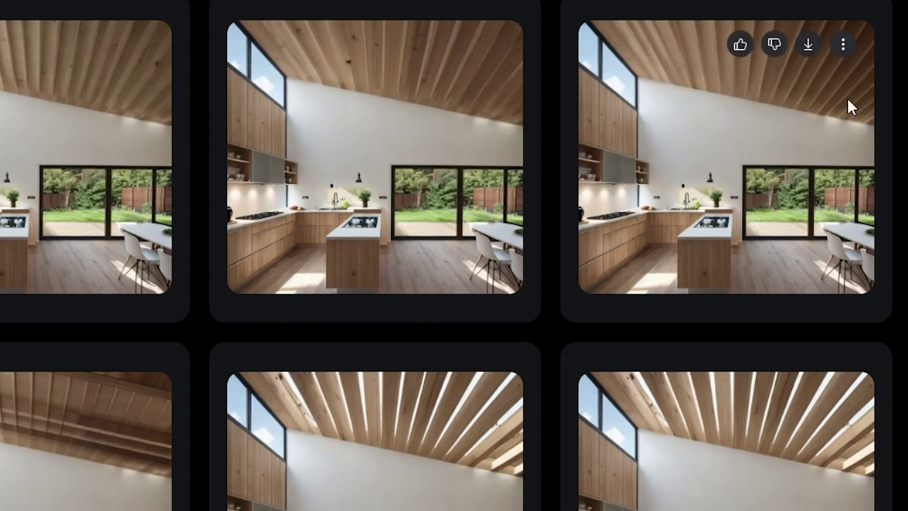
Step: Download a finished kitchen at full 832 x 768 size and open the jpg
left_click(832, 95)
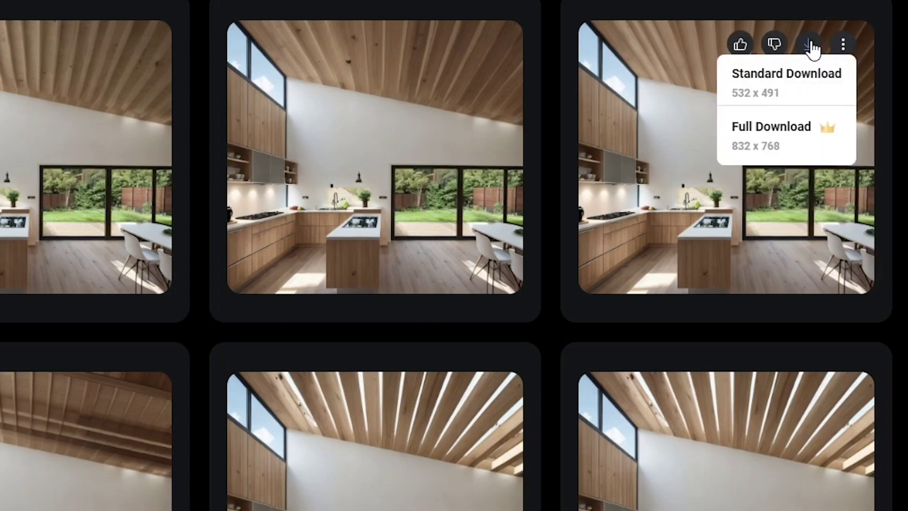
left_click(809, 138)
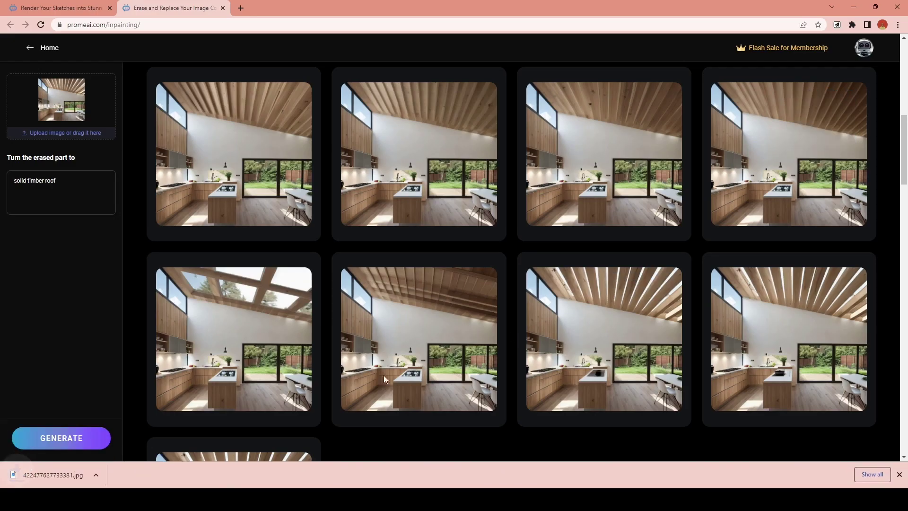
left_click(52, 474)
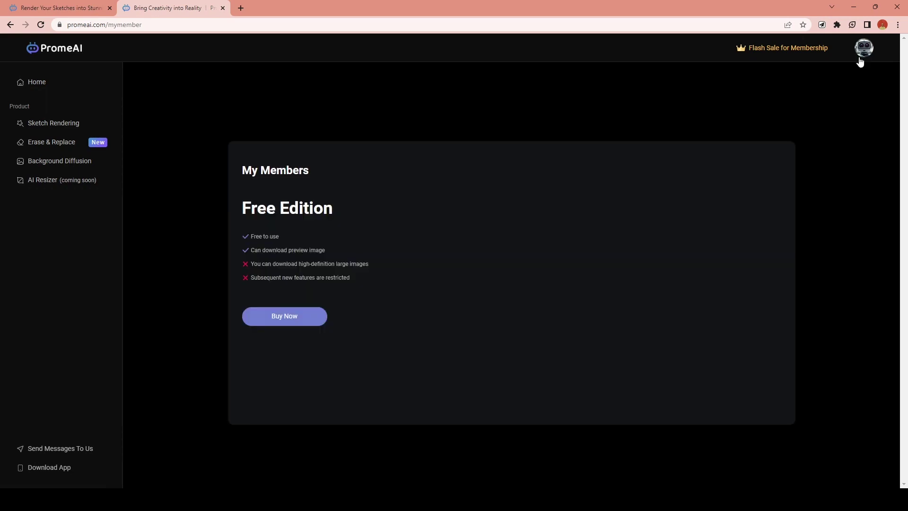
Step: View the membership upgrade plans through the avatar menu's Activate option
mouse_move(860, 60)
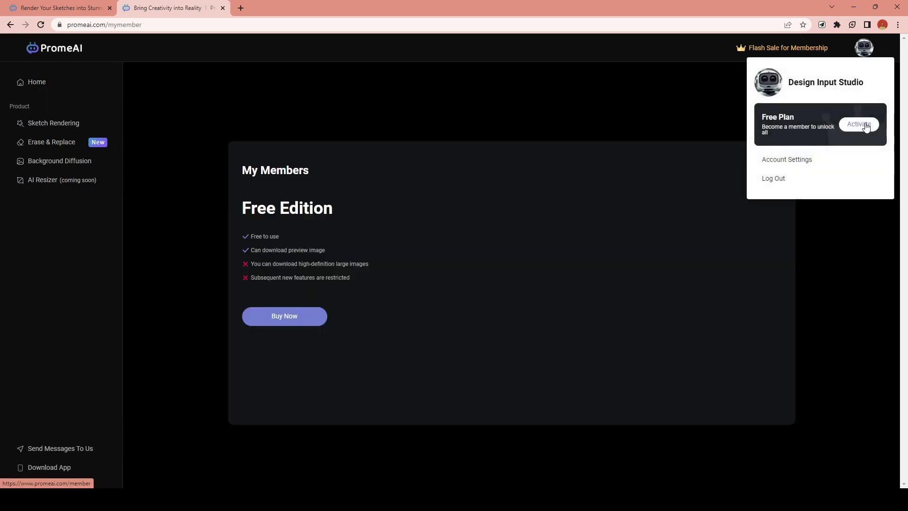
left_click(866, 126)
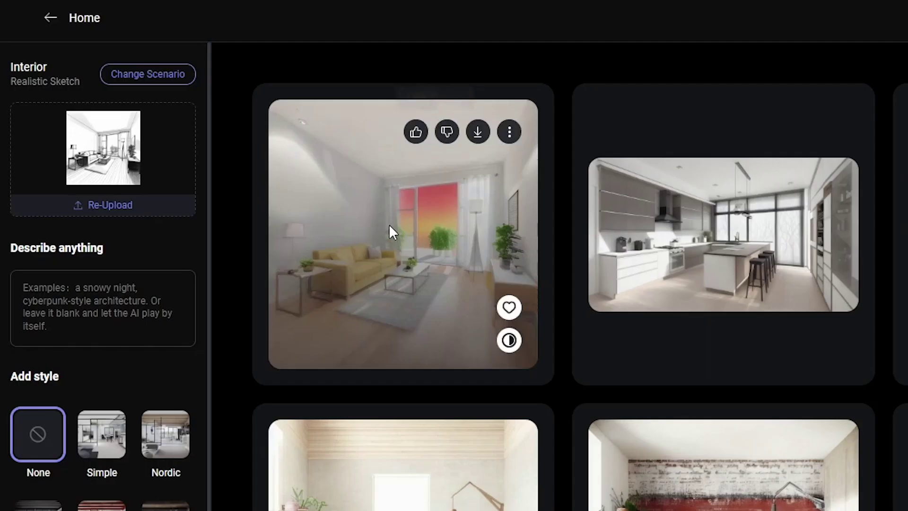
Step: Compare the living-room render with its sketch and extend the prompt with wall, wooden floor and ceiling details
left_click(508, 341)
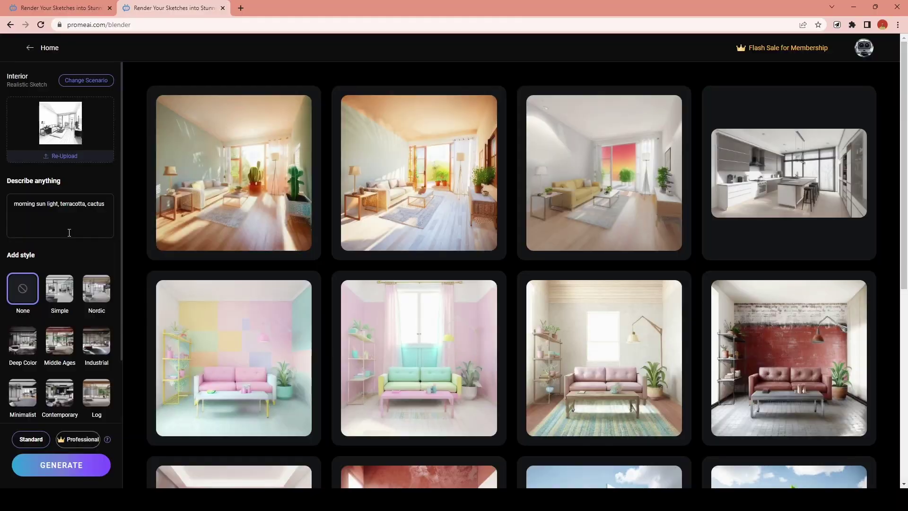
type("wall")
left_click(60, 466)
scroll(83, 302, "down", 3)
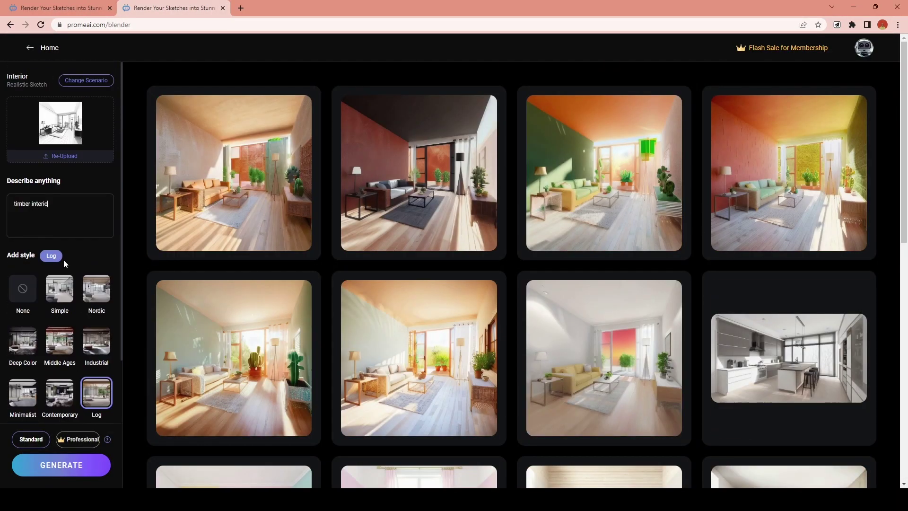
type("wooden floor and ceiling, rough surfaces, night view, artif")
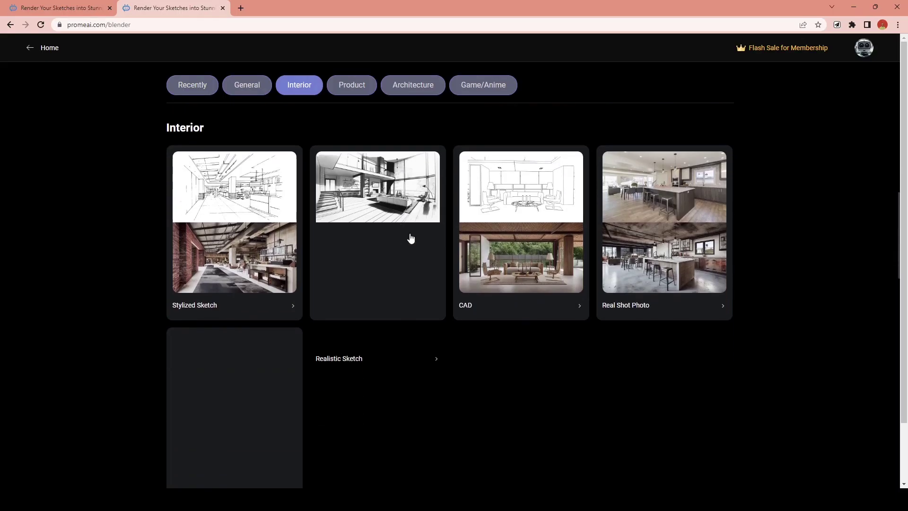
Step: Load the chair sketch into the Product Furniture scenario and render the stainless steel chair
scroll(671, 196, "down", 10)
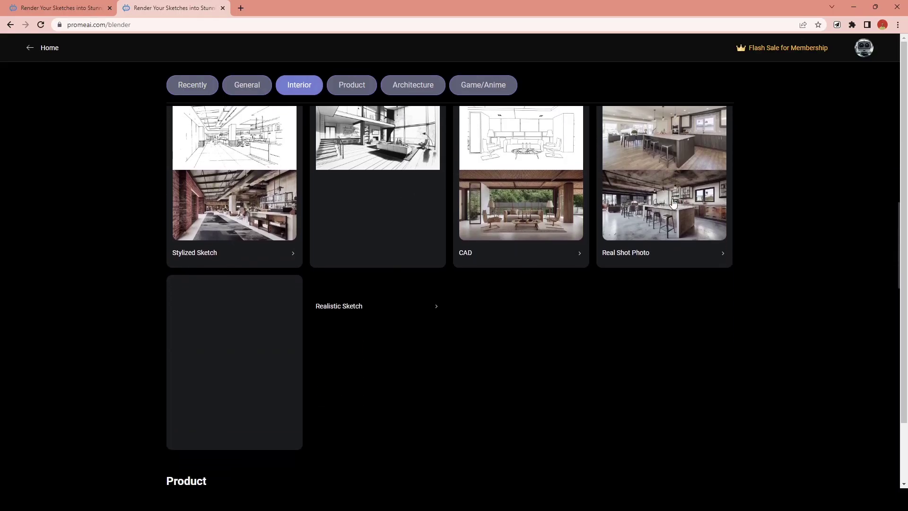
scroll(674, 201, "up", 1)
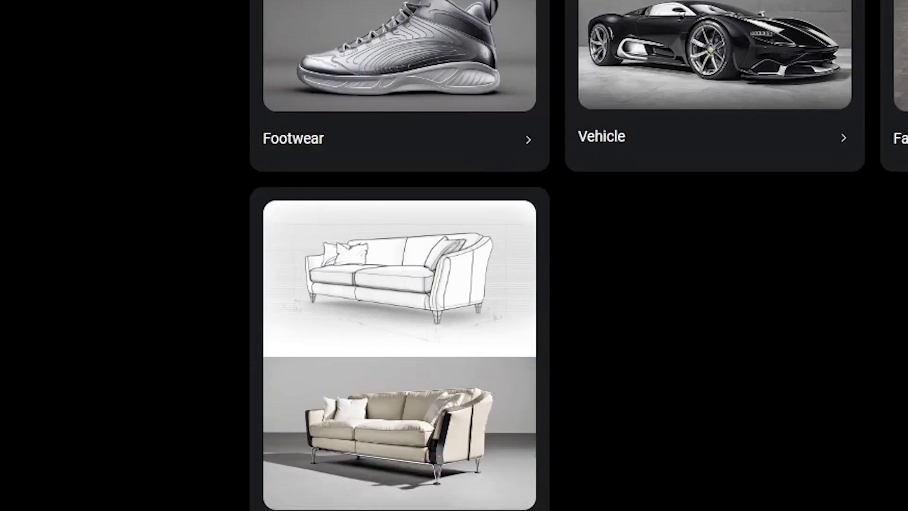
scroll(662, 279, "down", 1)
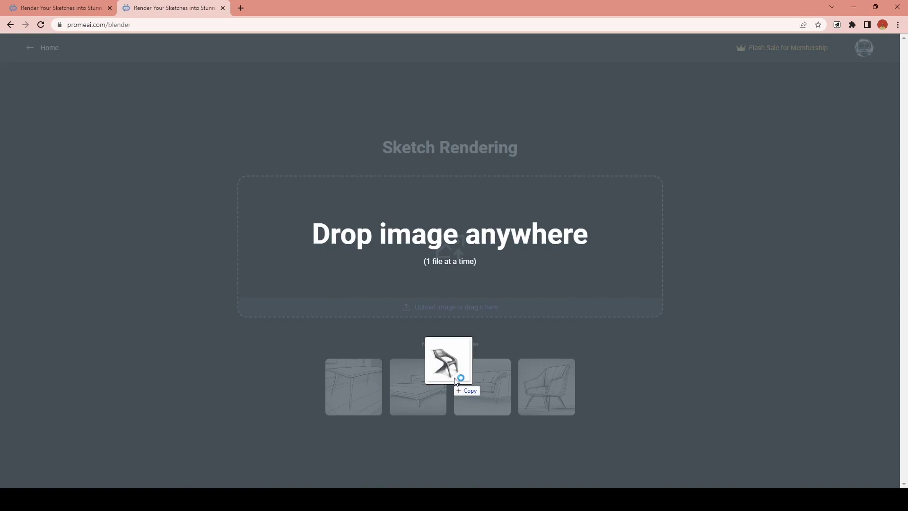
left_click_drag(460, 376, 491, 290)
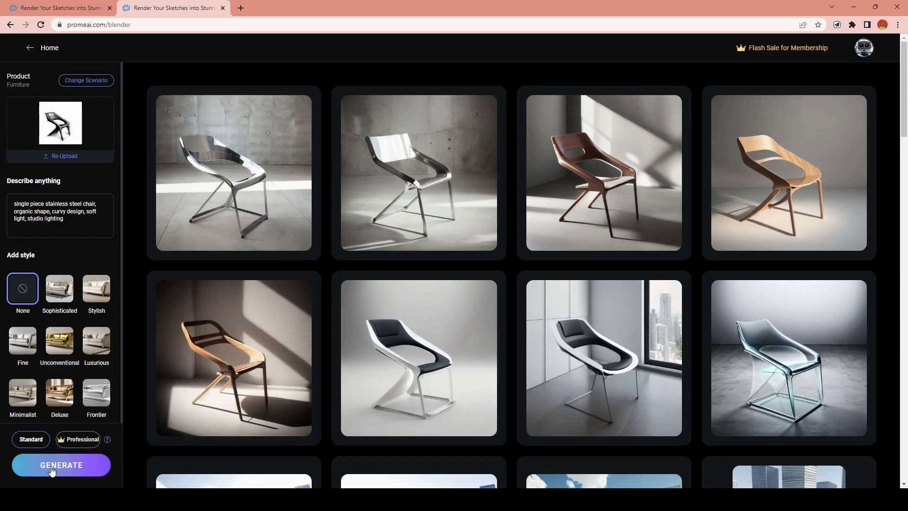
left_click(51, 466)
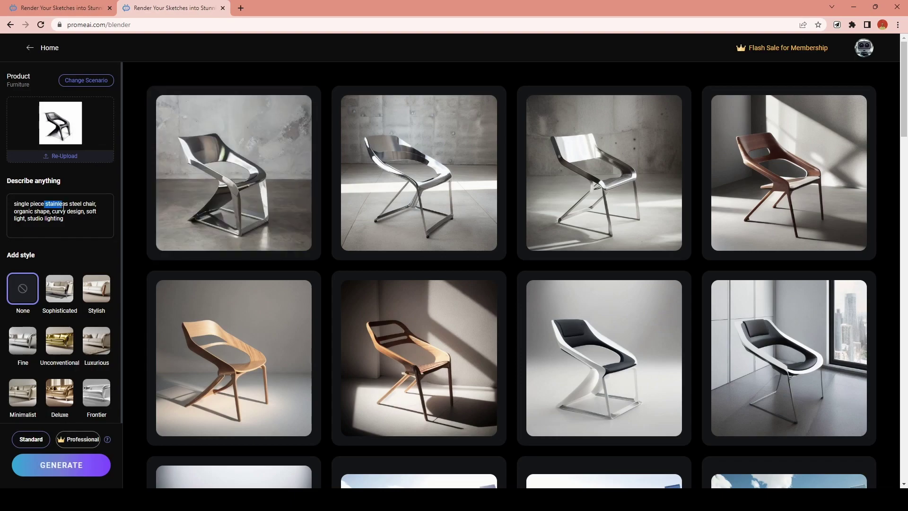
Step: Change the chair material to plastic, add orange, and generate four orange chair variations
left_click_drag(45, 204, 84, 204)
type("plastic")
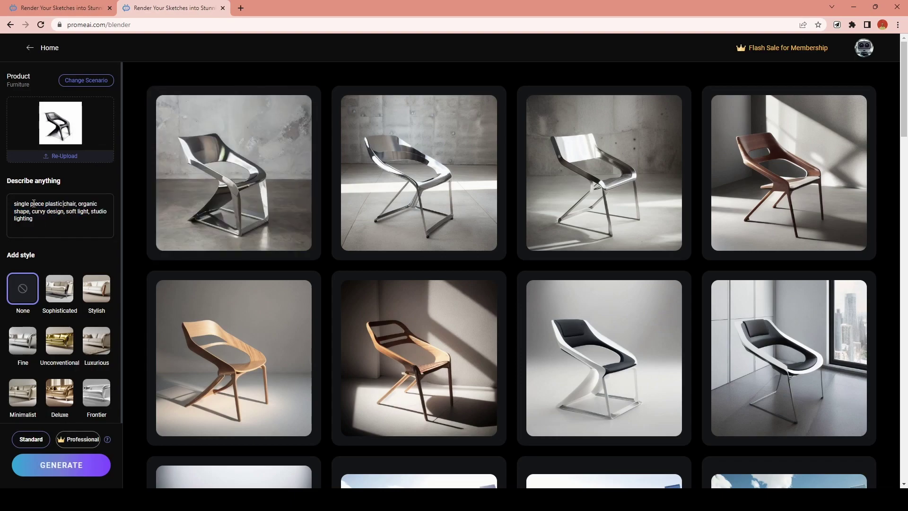
left_click(66, 212)
type("grande,")
left_click(96, 475)
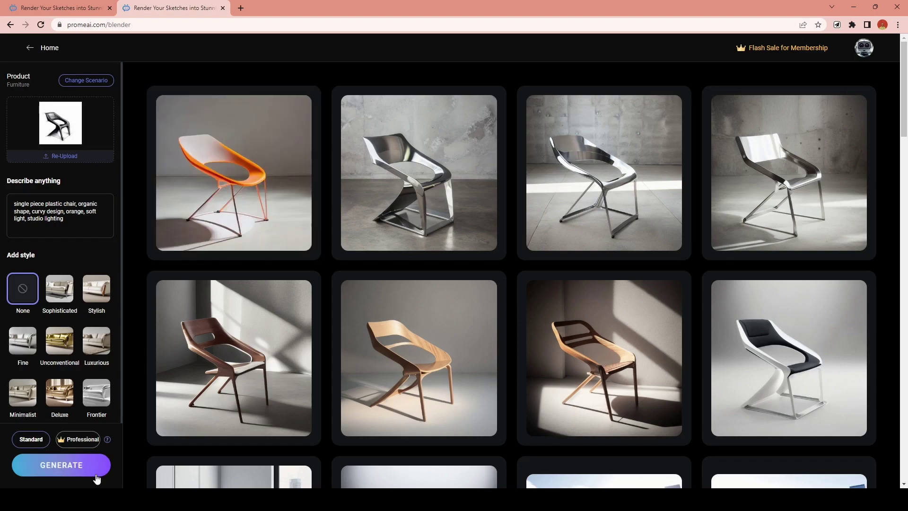
left_click(46, 470)
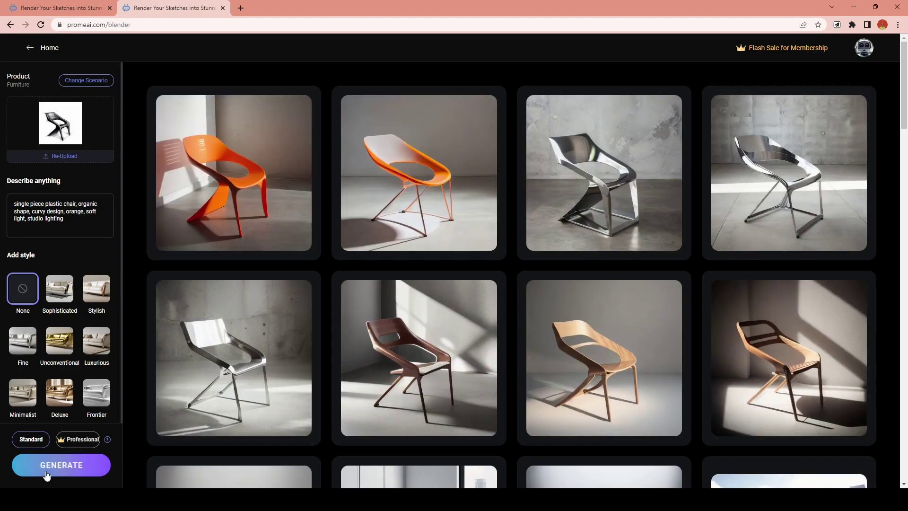
left_click(46, 471)
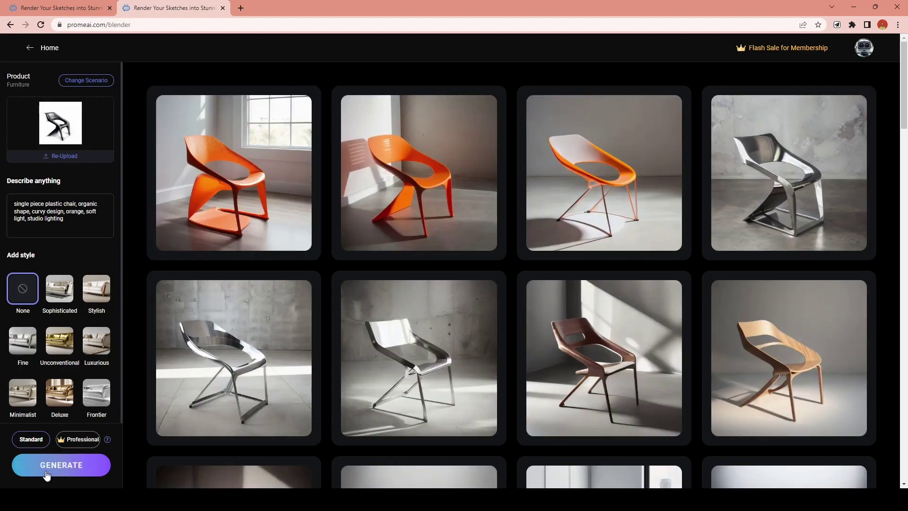
left_click(46, 471)
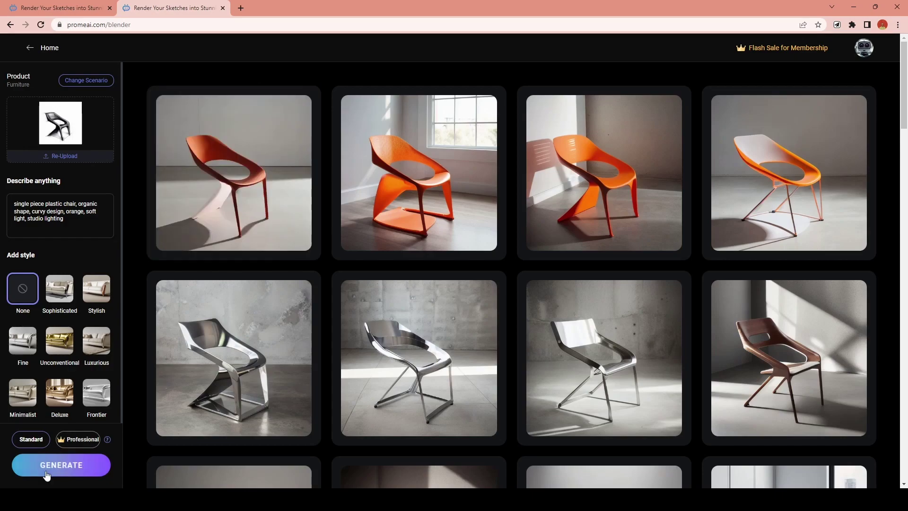
Step: Add 'smooth form' after curvy design in the prompt and generate three more chair batches
left_click(289, 220)
left_click(284, 203)
left_click(67, 211)
type("s")
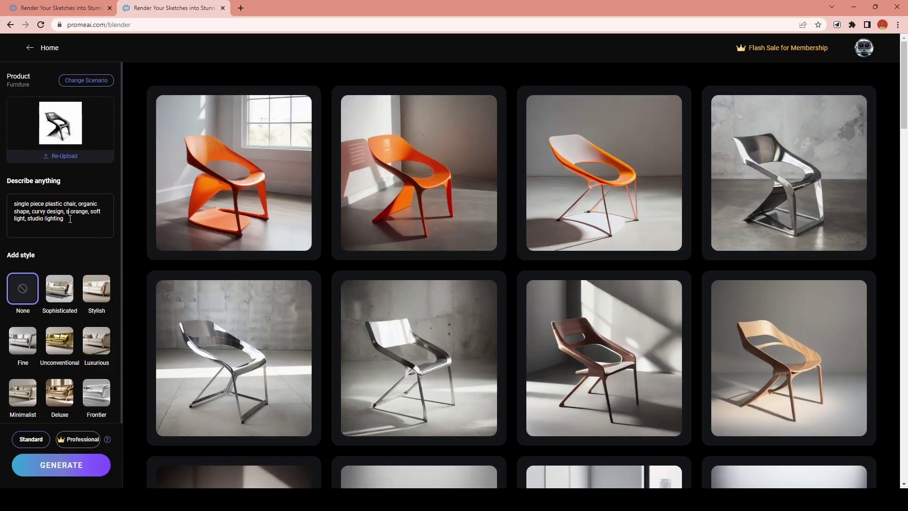
type("mooth form,")
left_click(42, 463)
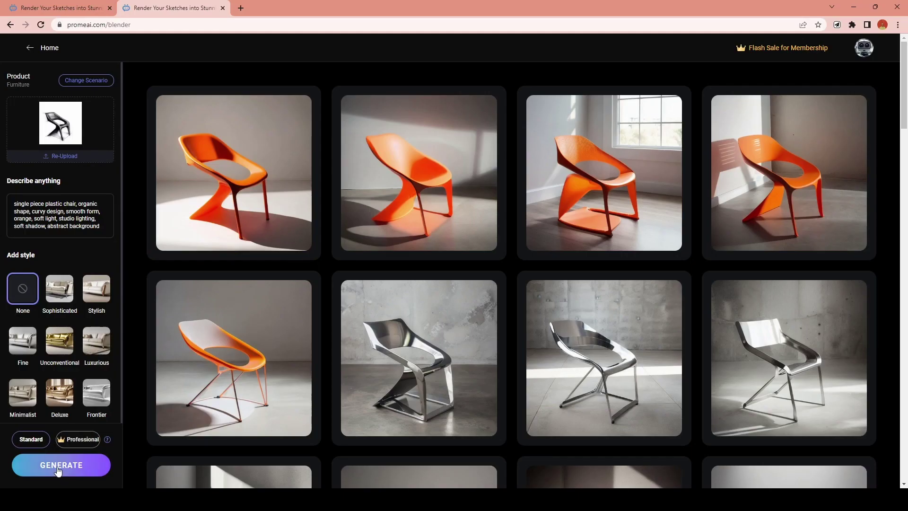
left_click(80, 463)
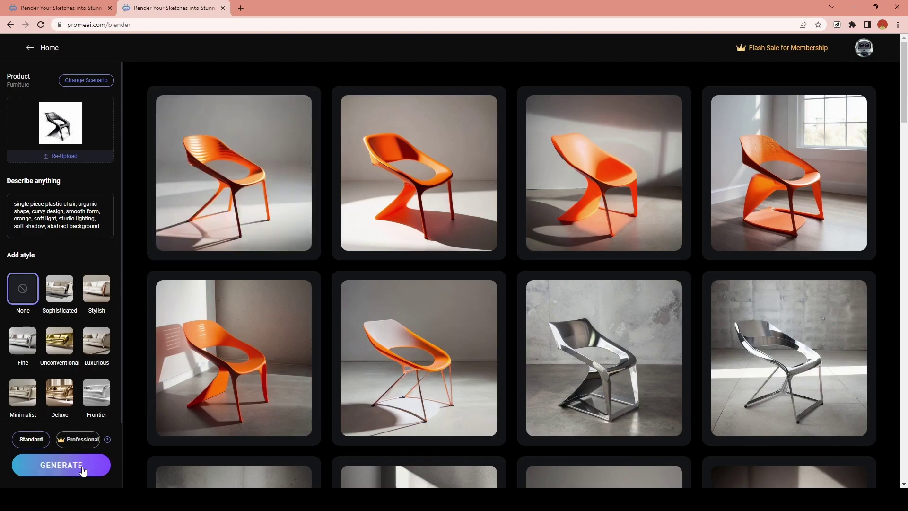
left_click(82, 466)
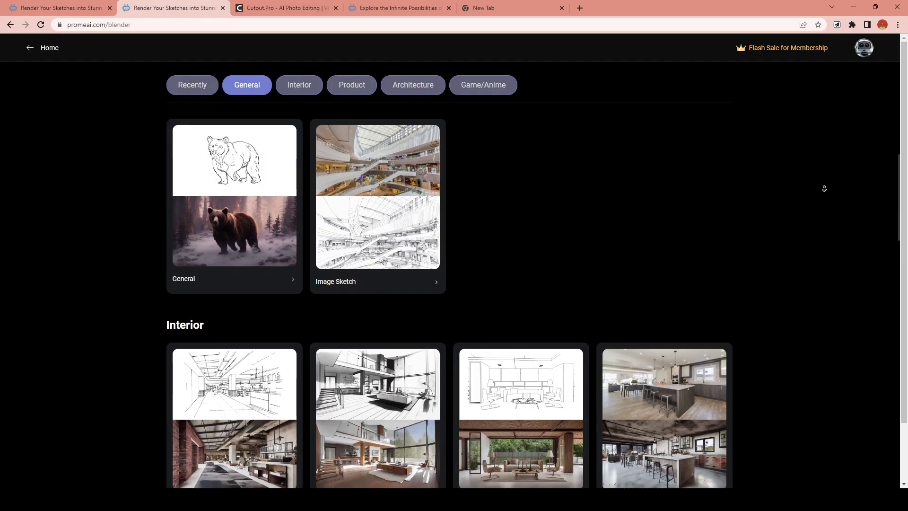
Step: Upload the furry monster sketch with prompt 'animation, cute monster' and generate Fantasy-style renders
scroll(823, 194, "down", 9)
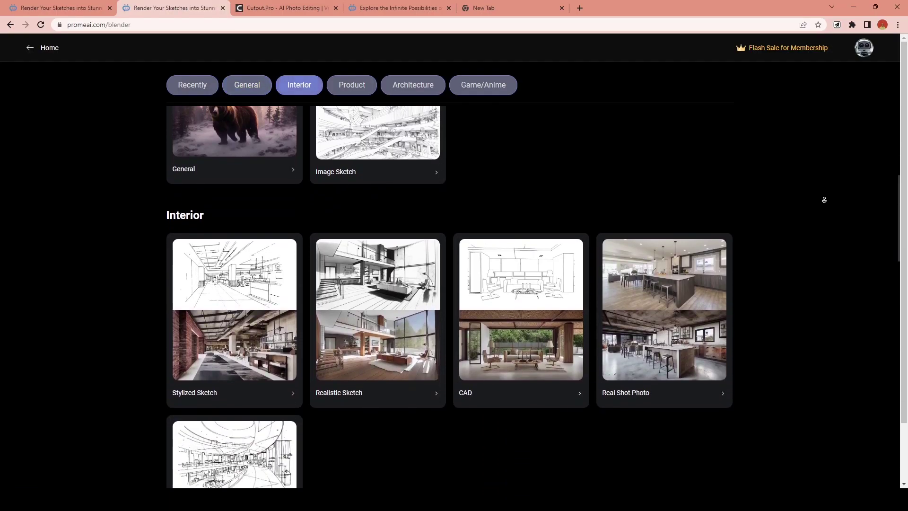
scroll(824, 199, "down", 14)
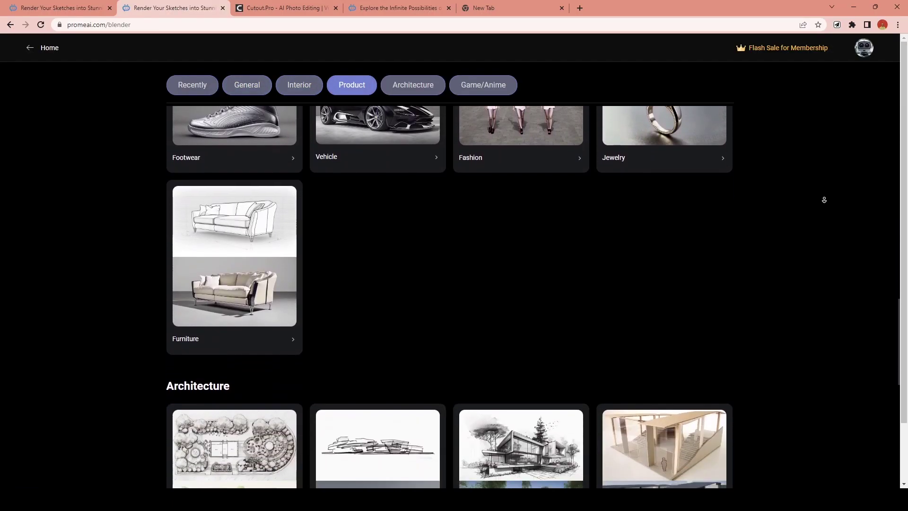
scroll(824, 199, "down", 4)
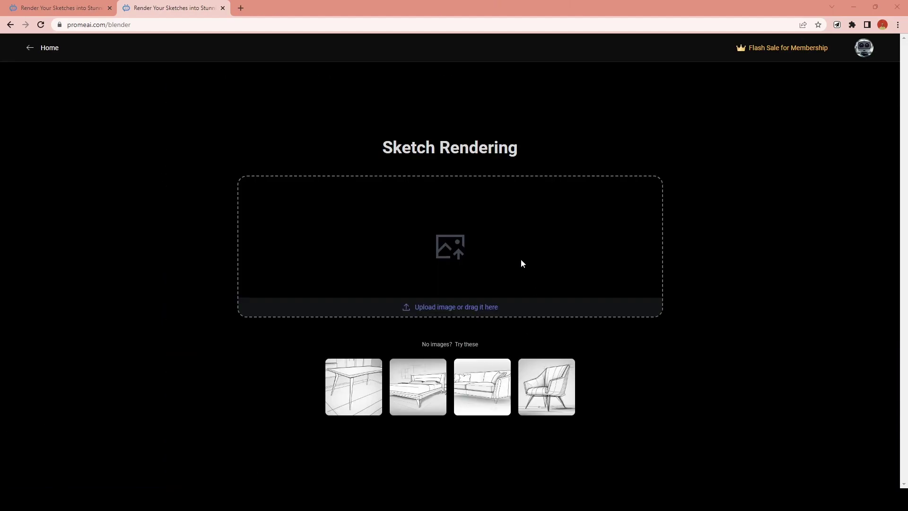
left_click_drag(522, 263, 387, 249)
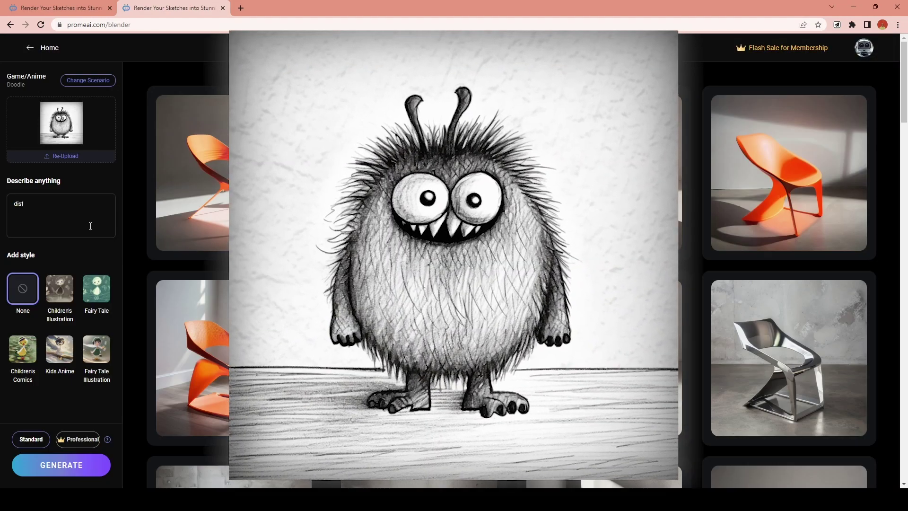
type("animation, cute monster")
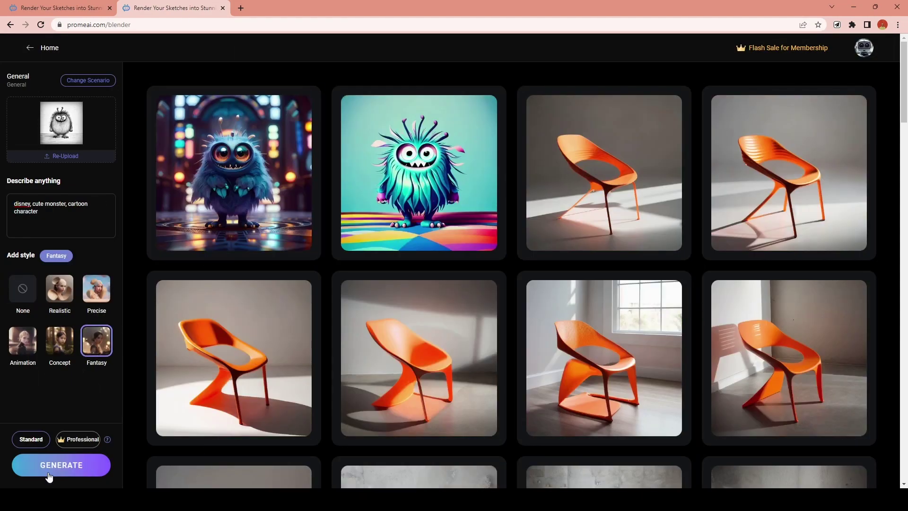
left_click(47, 469)
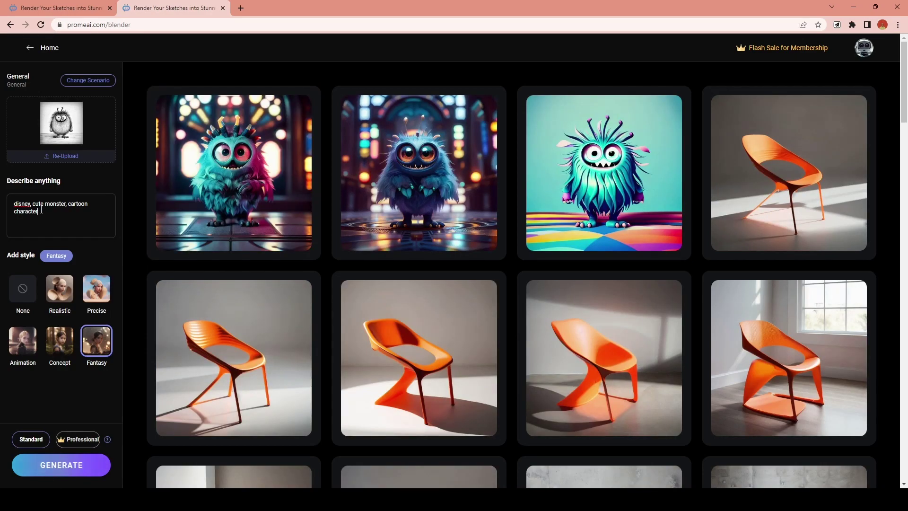
Step: Add ', orange' to the prompt and generate Animation renders, then two Concept batches
type(", orange")
left_click(74, 457)
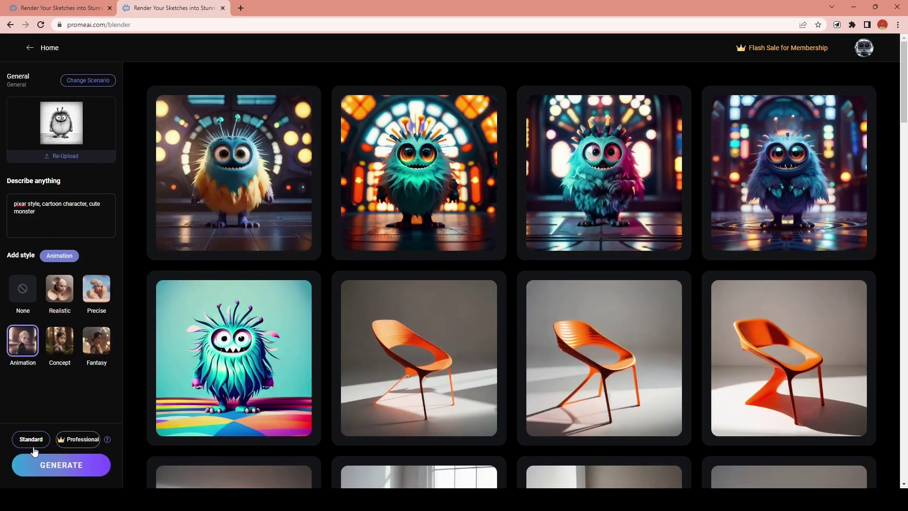
left_click(71, 466)
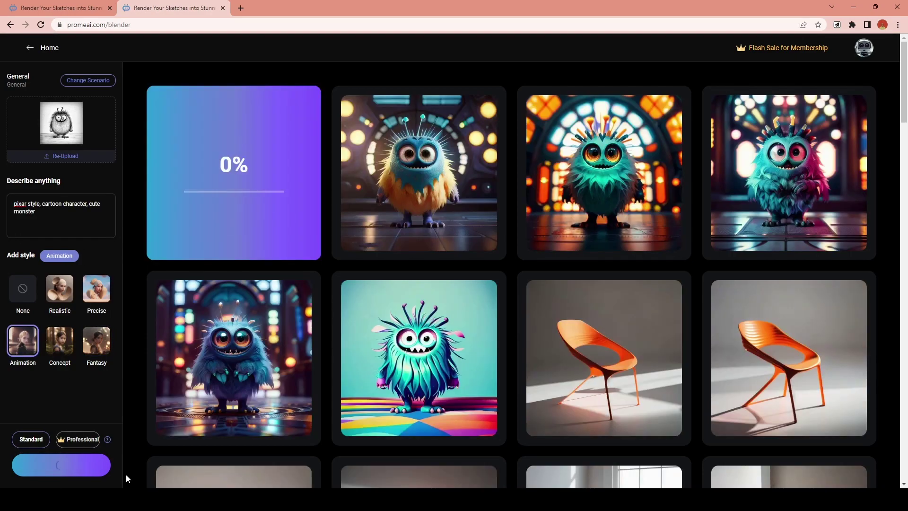
left_click(59, 341)
left_click(75, 467)
left_click(66, 463)
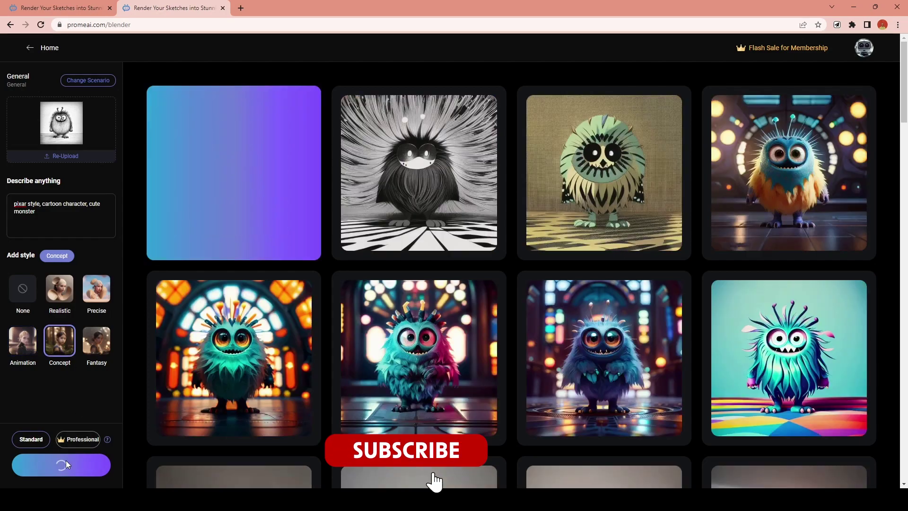
left_click(67, 463)
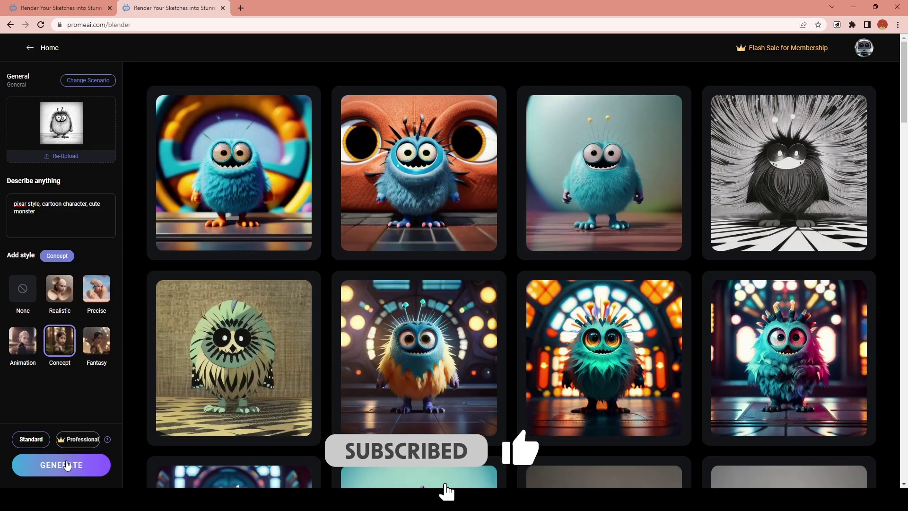
Step: Generate two Realistic monster batches, then Fantasy snow monsters, and show a snow monster's options
left_click(59, 288)
left_click(76, 464)
left_click(74, 463)
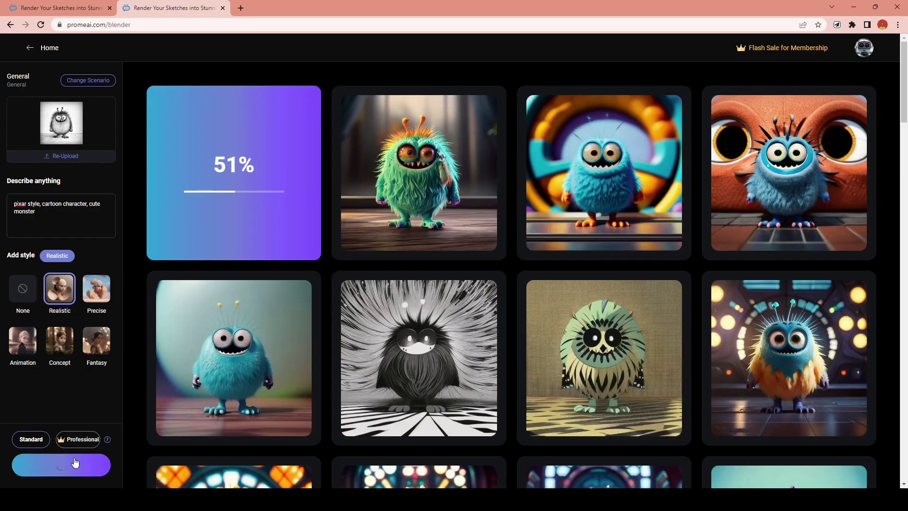
left_click(77, 464)
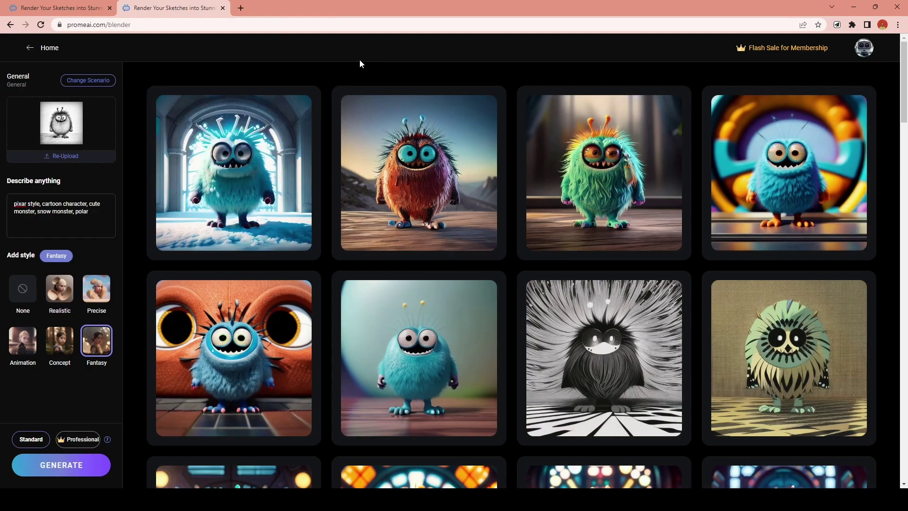
left_click(58, 457)
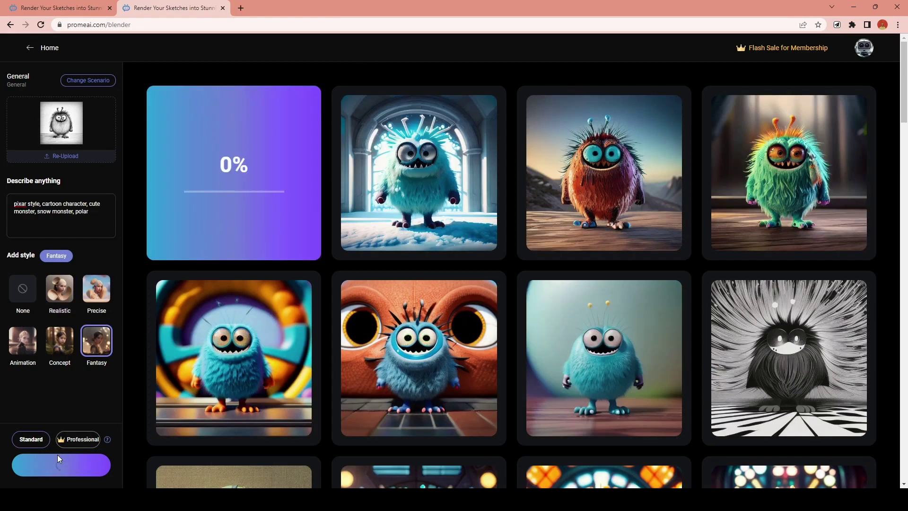
left_click(61, 464)
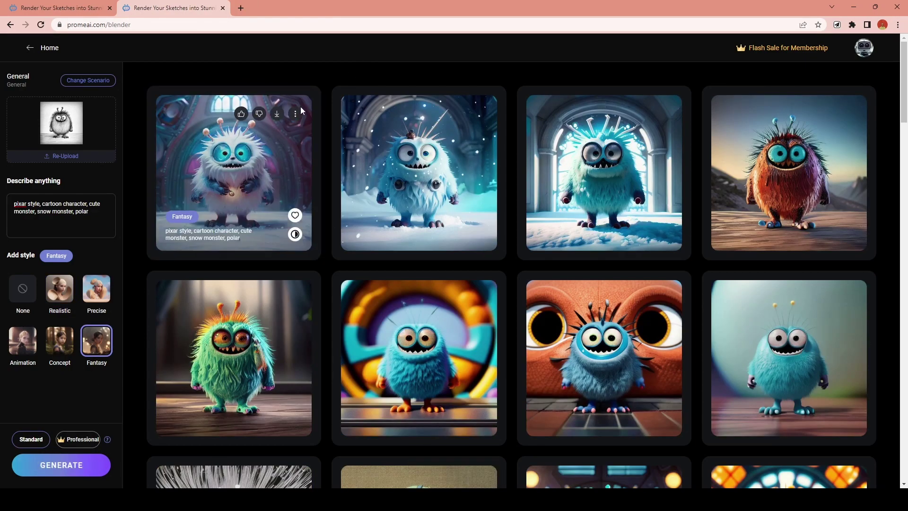
Step: Send the snow monster to Erase & Replace and regenerate the erased part as 'monster fur, winter'
left_click(294, 231)
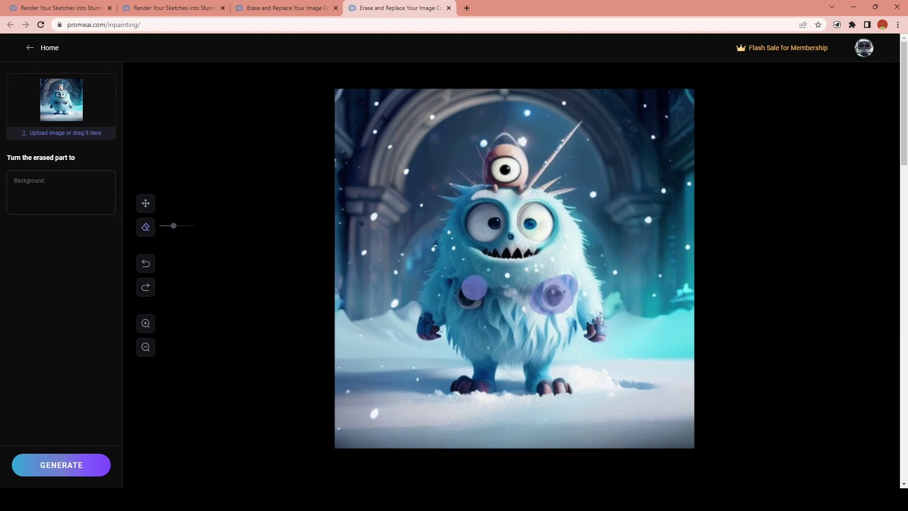
type("monster fur, winter")
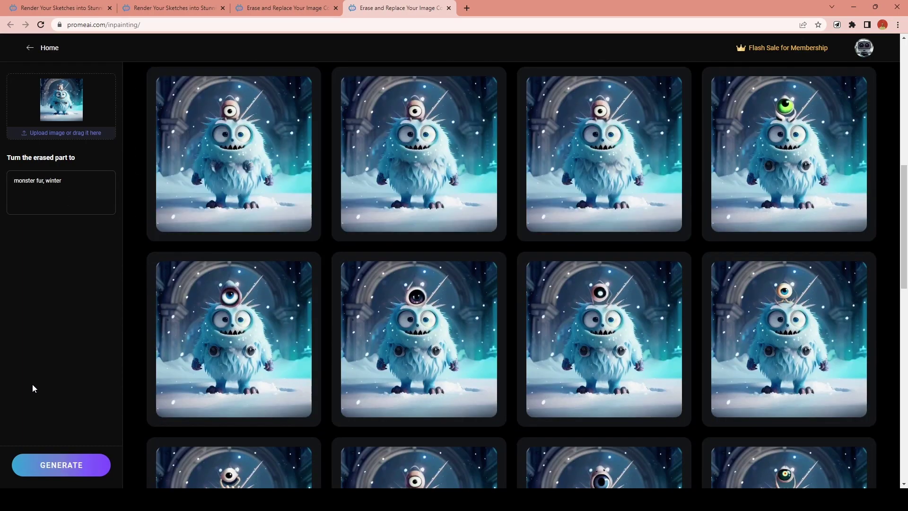
left_click(82, 463)
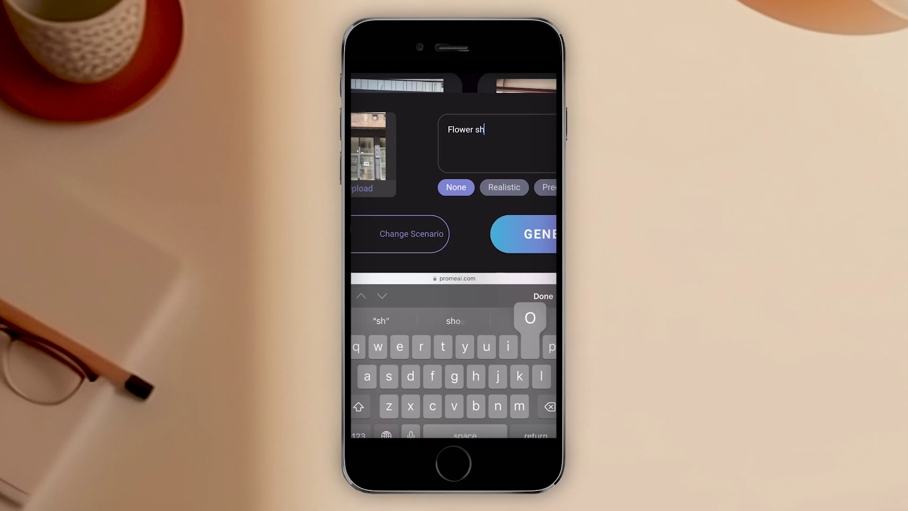
Step: Render the shopfront photo with 'shopfront with colorful flowers' and preview one flower-shop result
type("op, shopfront with c")
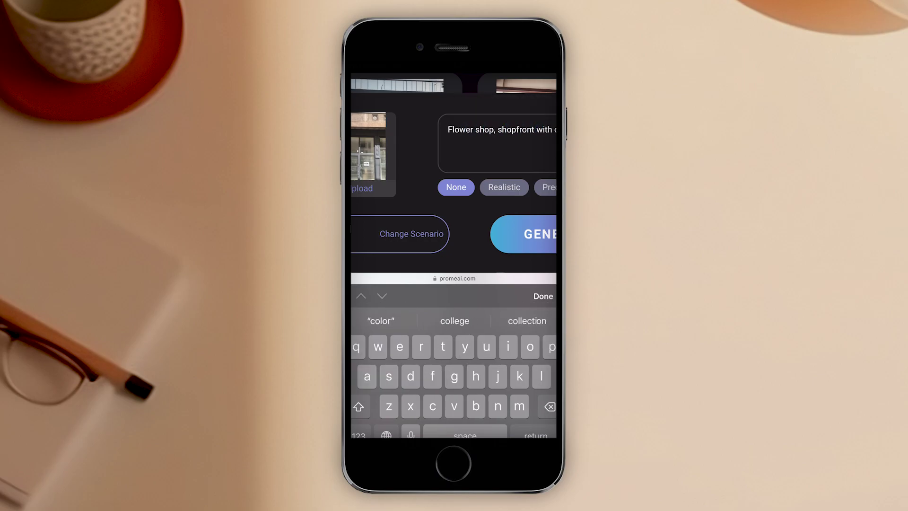
type("olorful flowers")
left_click(523, 233)
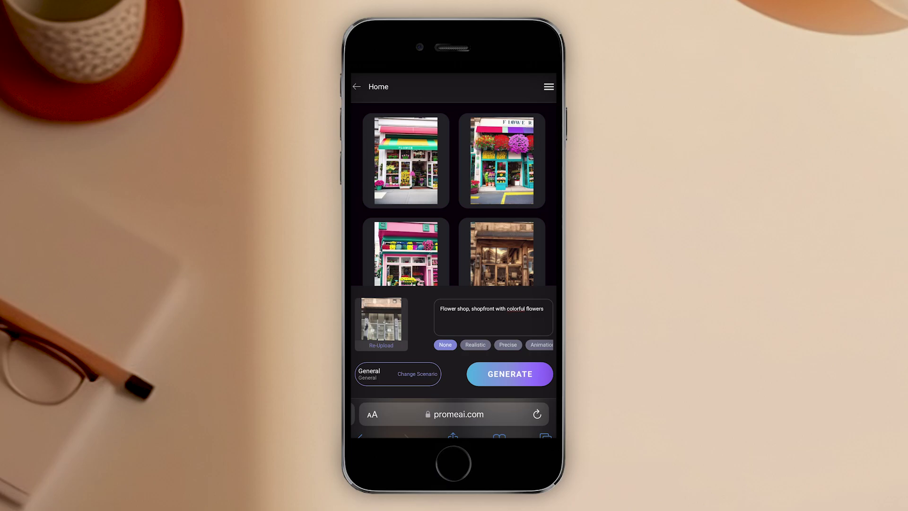
scroll(454, 199, "down", 1)
left_click(502, 136)
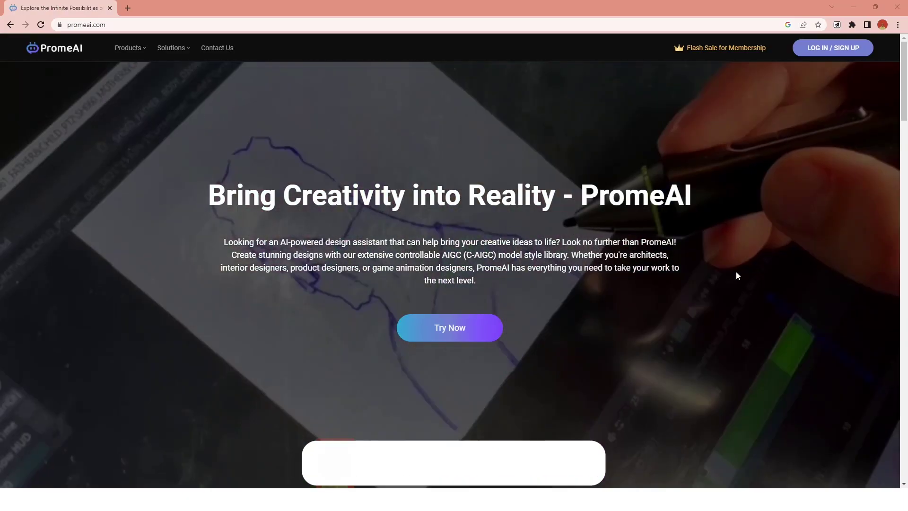
Step: Scroll down through the PromeAI home page features
scroll(736, 271, "down", 10)
scroll(743, 227, "down", 8)
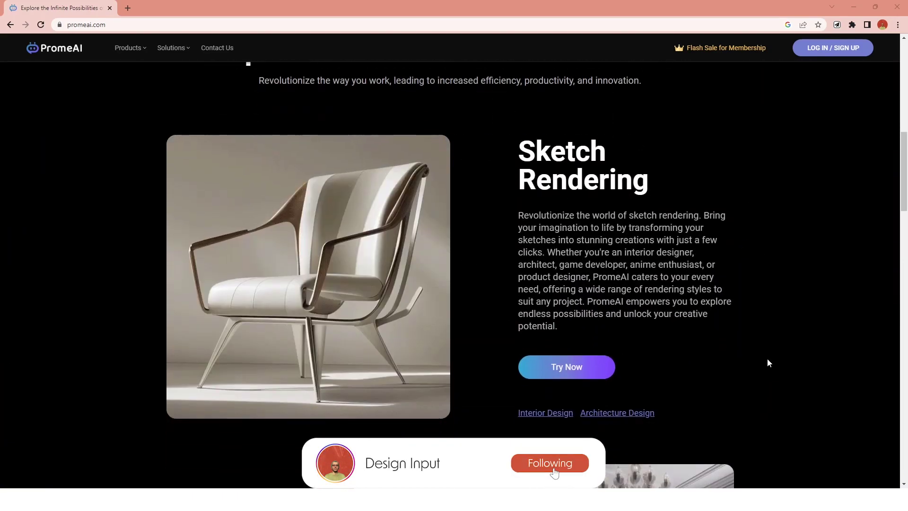
scroll(678, 200, "down", 15)
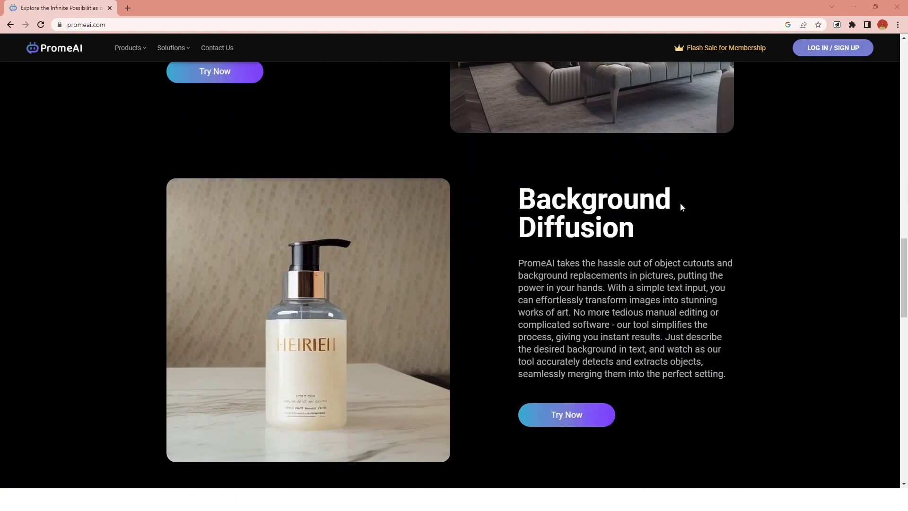
scroll(745, 206, "down", 10)
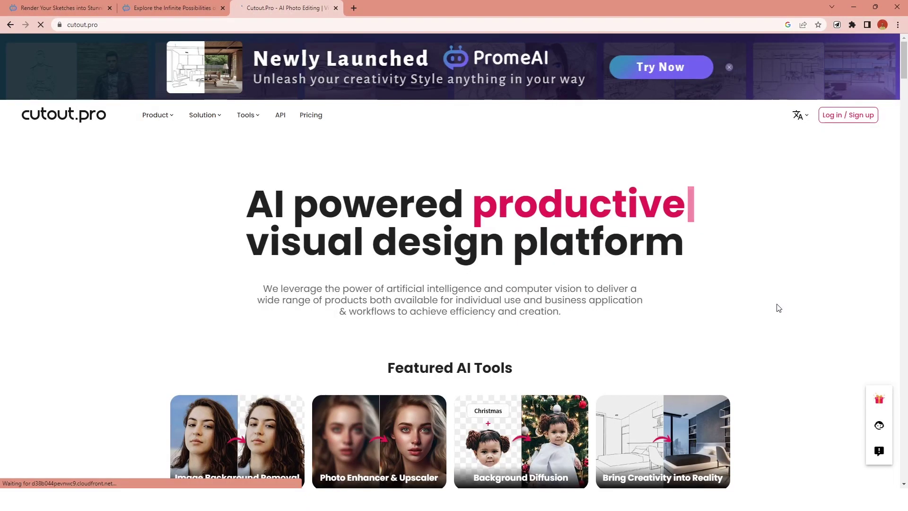